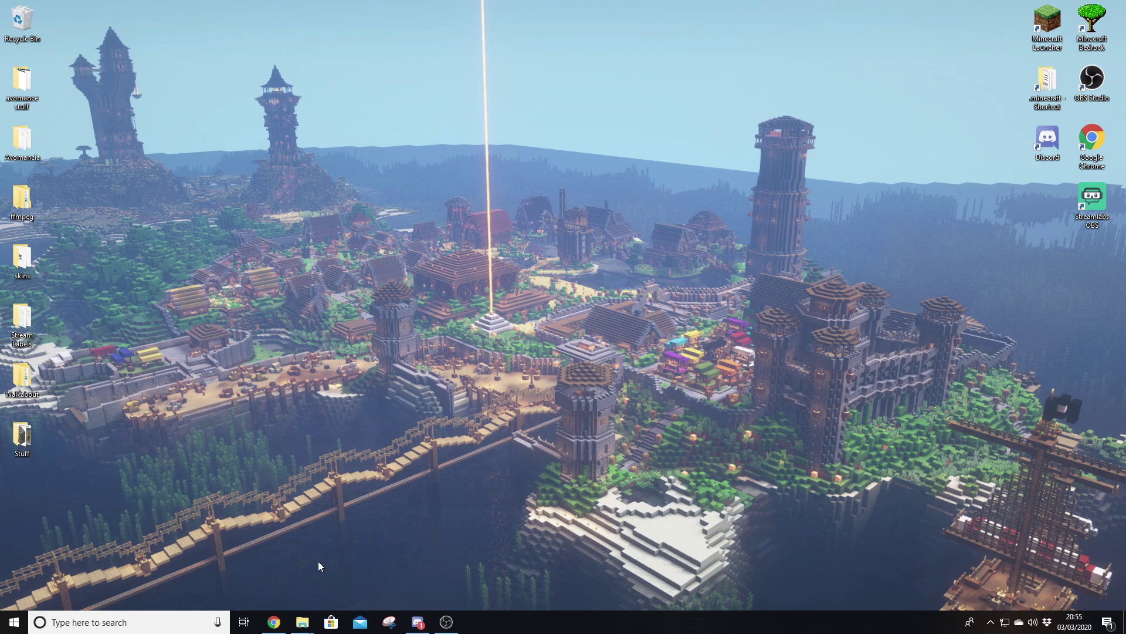
- Switch to Chrome and open the Fabric Loader download page from the Fabric home page in a new tab
{"action": "left_click", "coordinate": [274, 622]}
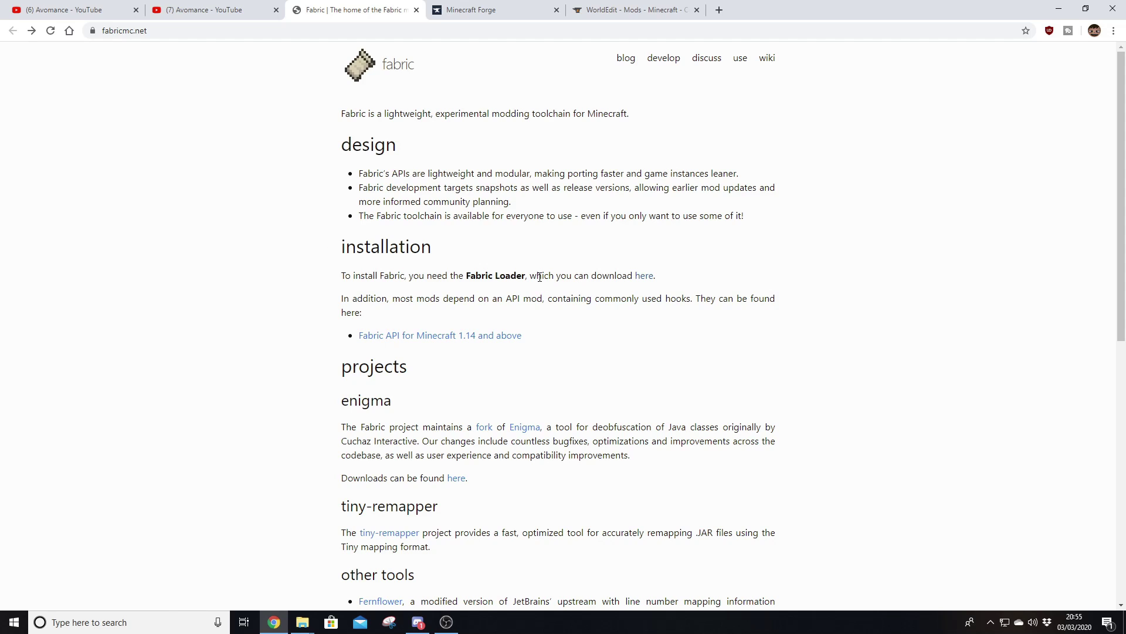
{"action": "right_click", "coordinate": [646, 282]}
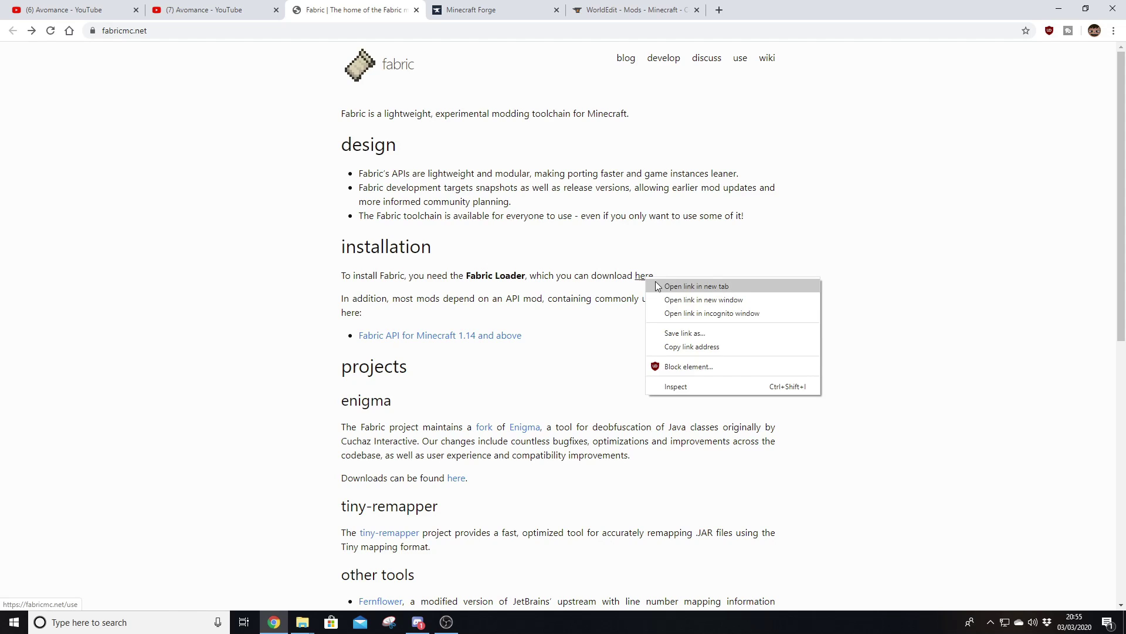
{"action": "left_click", "coordinate": [660, 286]}
{"action": "left_click", "coordinate": [472, 14]}
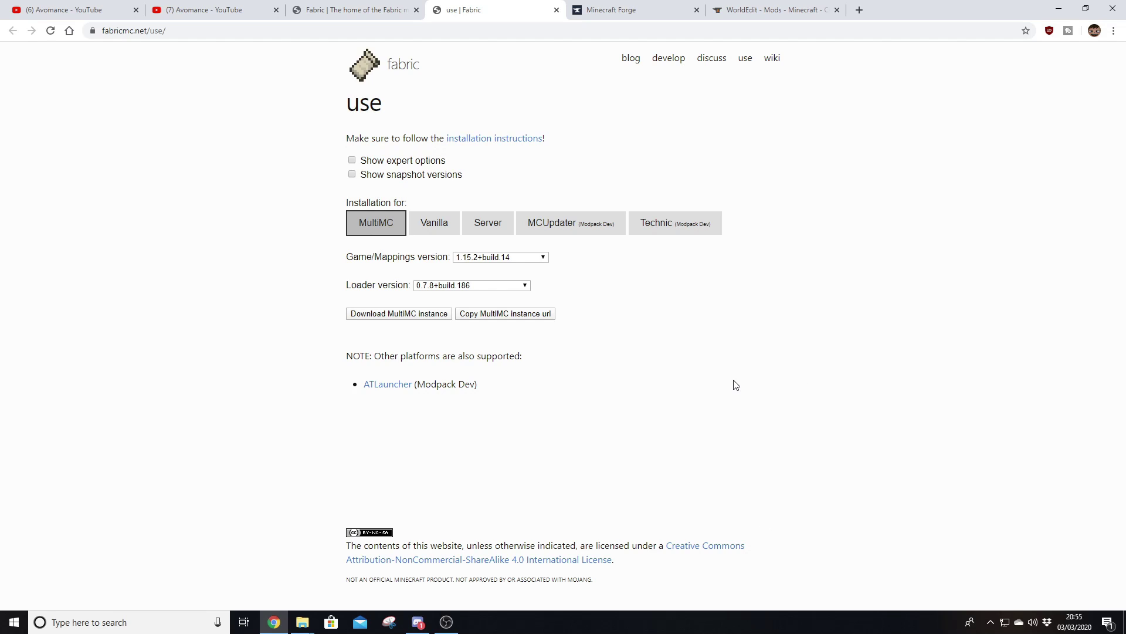
- Download the Vanilla Windows (.EXE) Fabric installer, version 0.5.2.39, and launch it
{"action": "left_click", "coordinate": [429, 225]}
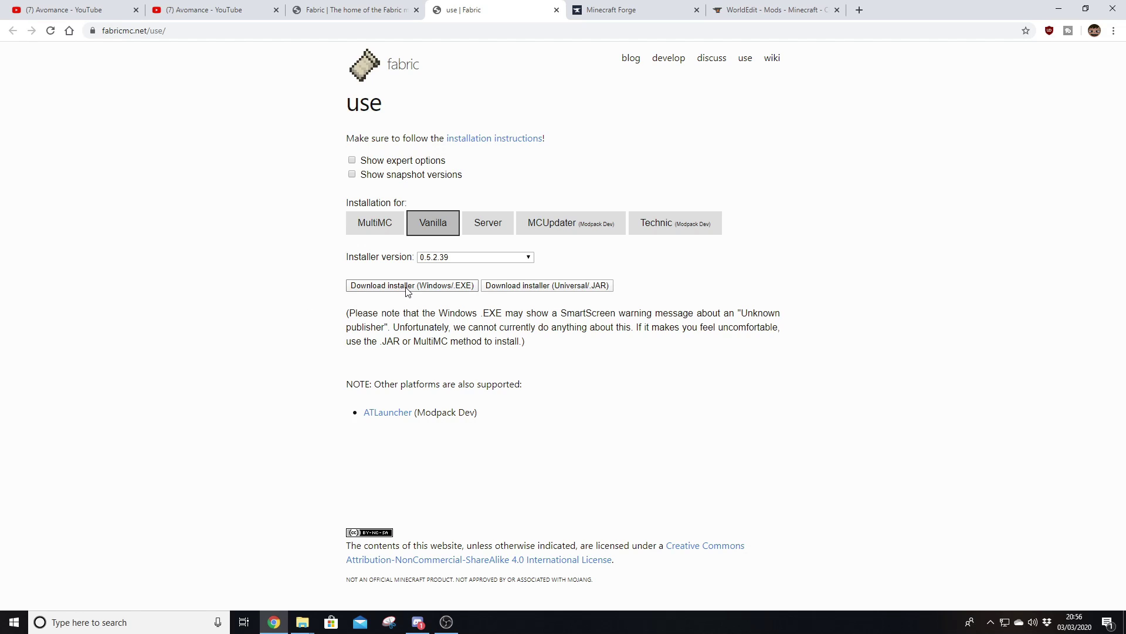
{"action": "left_click", "coordinate": [406, 288]}
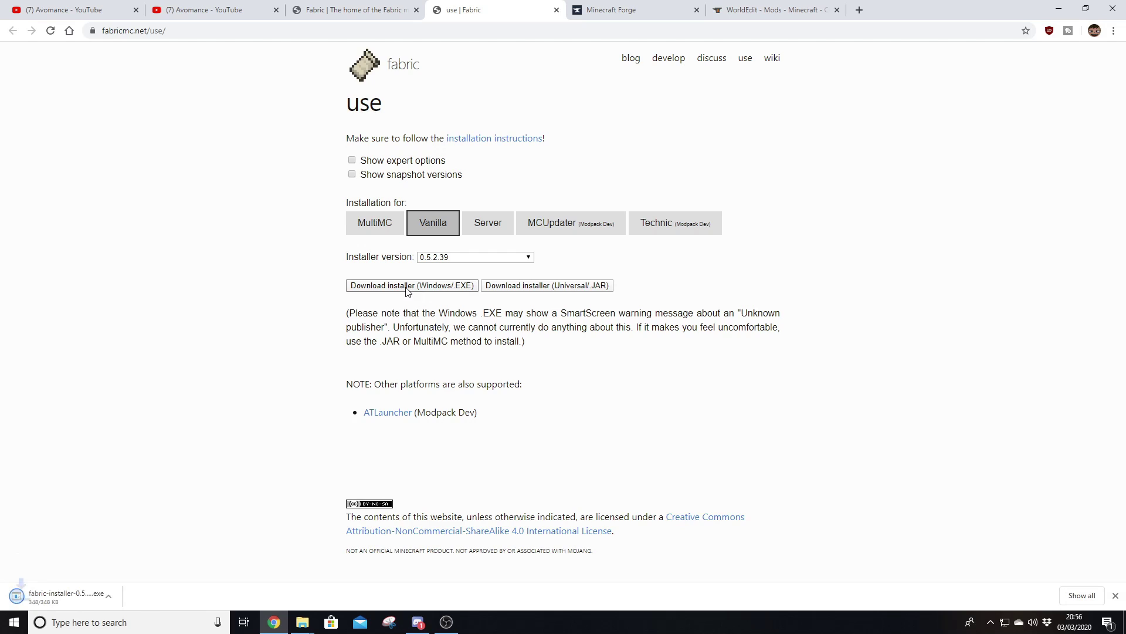
{"action": "left_click", "coordinate": [70, 598]}
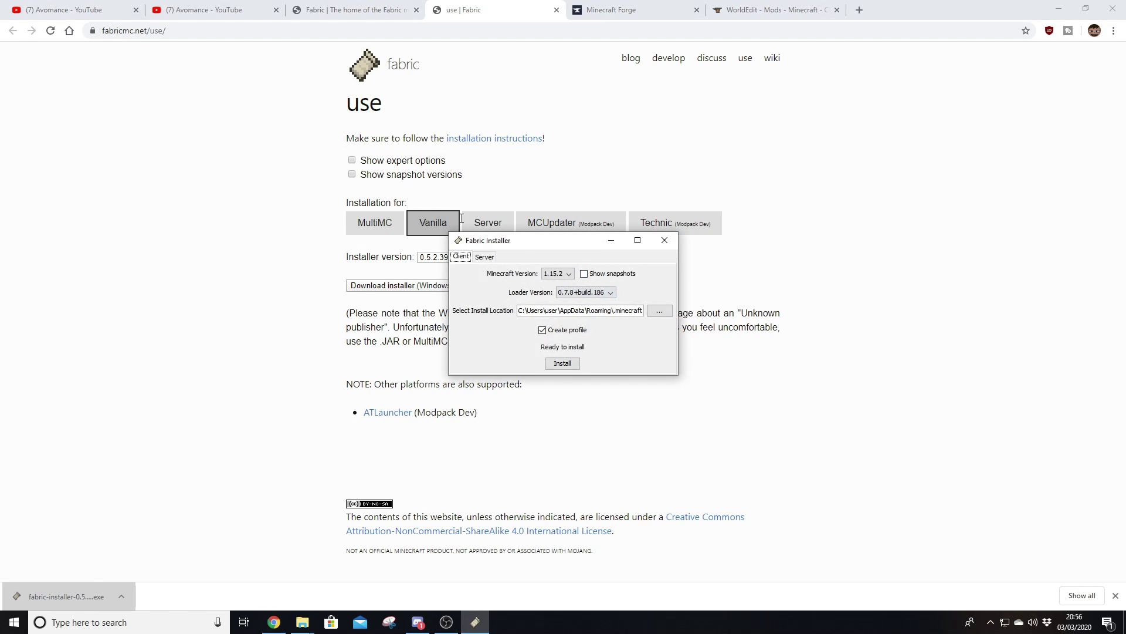
- Try Minecraft version 1.14.4 in the Fabric installer, reselect 1.15.2, and close the installer without installing
{"action": "left_click", "coordinate": [569, 275]}
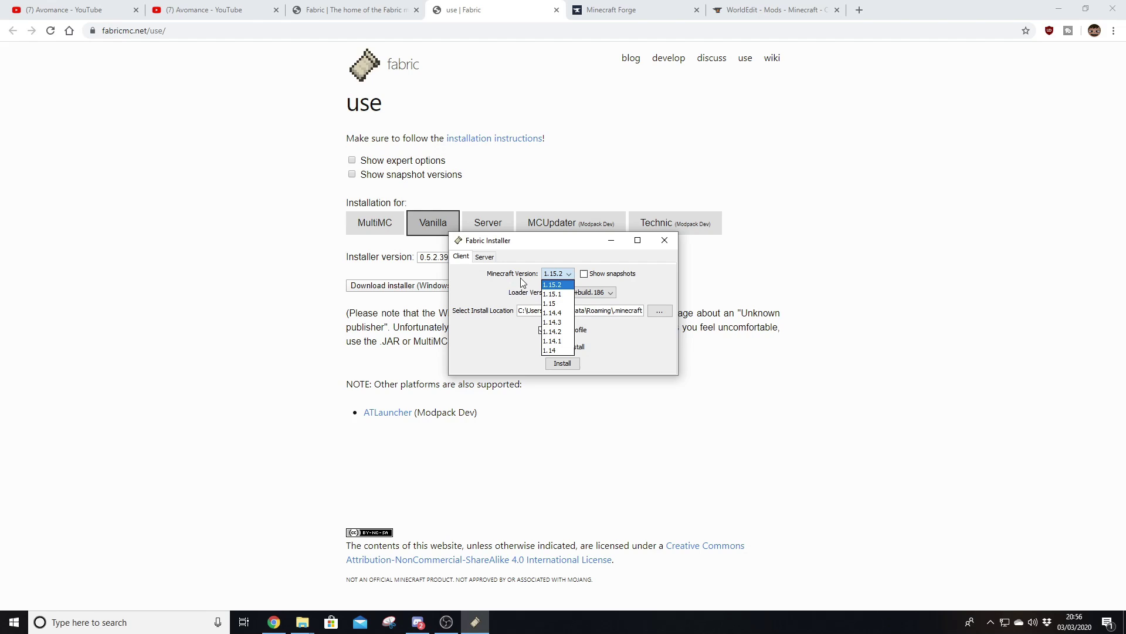
{"action": "left_click", "coordinate": [555, 313]}
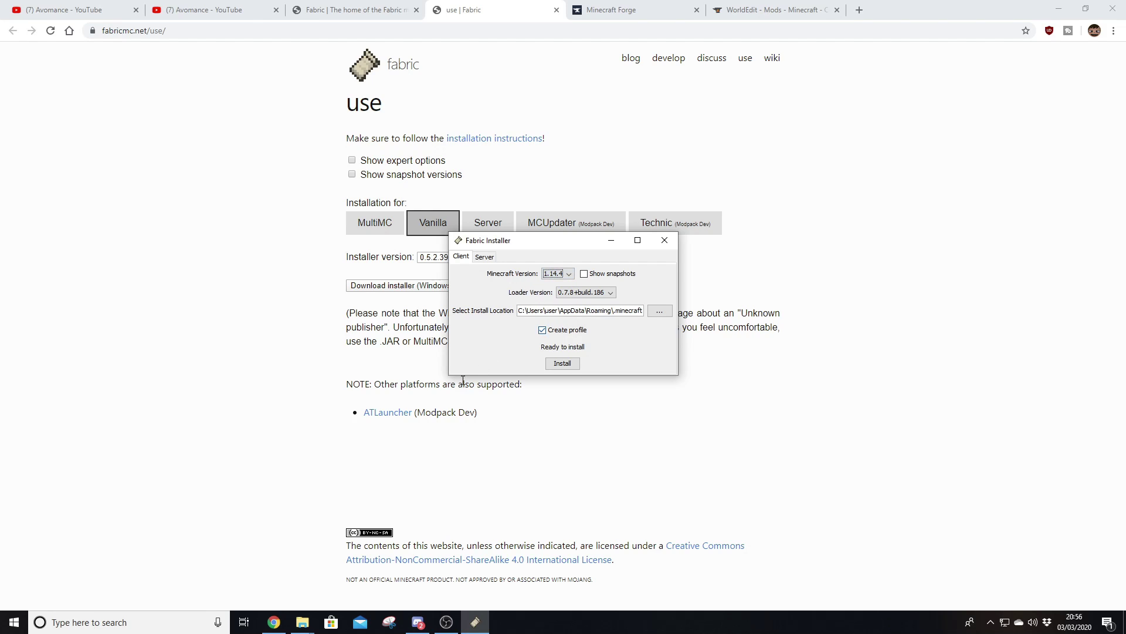
{"action": "left_click", "coordinate": [555, 274]}
{"action": "left_click", "coordinate": [552, 288]}
{"action": "left_click", "coordinate": [664, 240]}
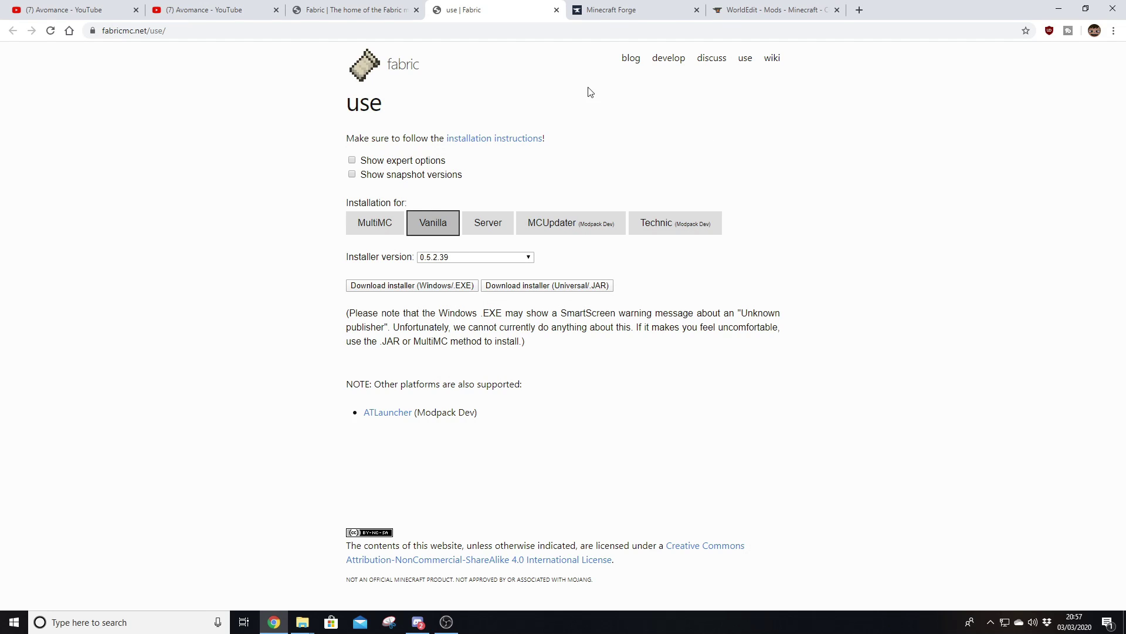
- Open the Fabric API file list on CurseForge, then download and keep the [1.14.4] Fabric API 0.4.1 build 245 file
{"action": "left_click", "coordinate": [556, 10]}
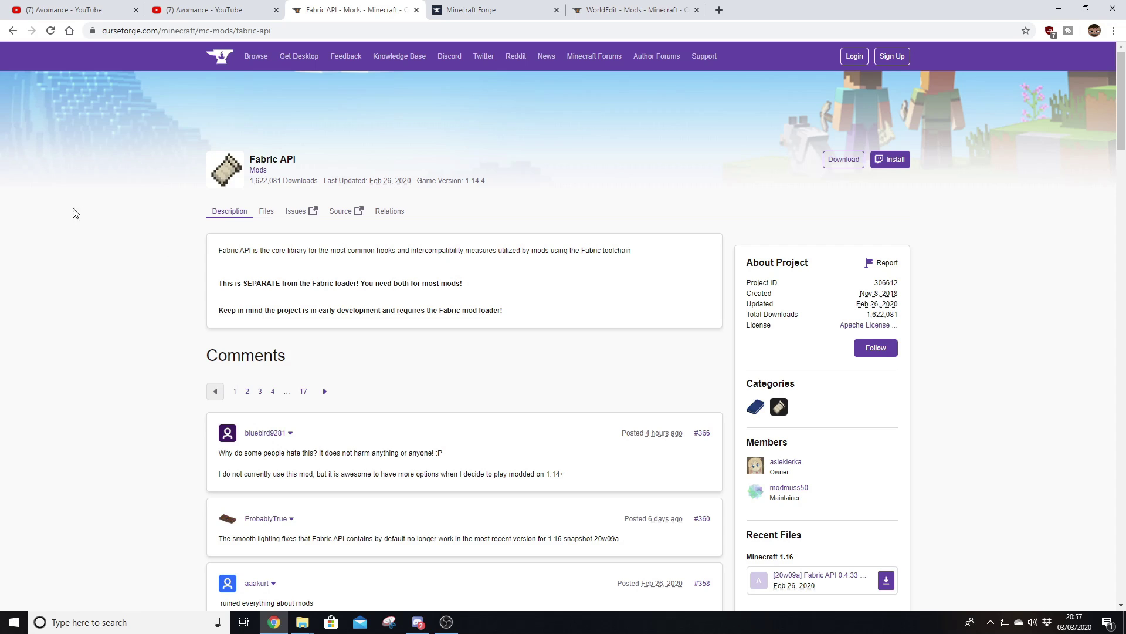
{"action": "left_click", "coordinate": [265, 213]}
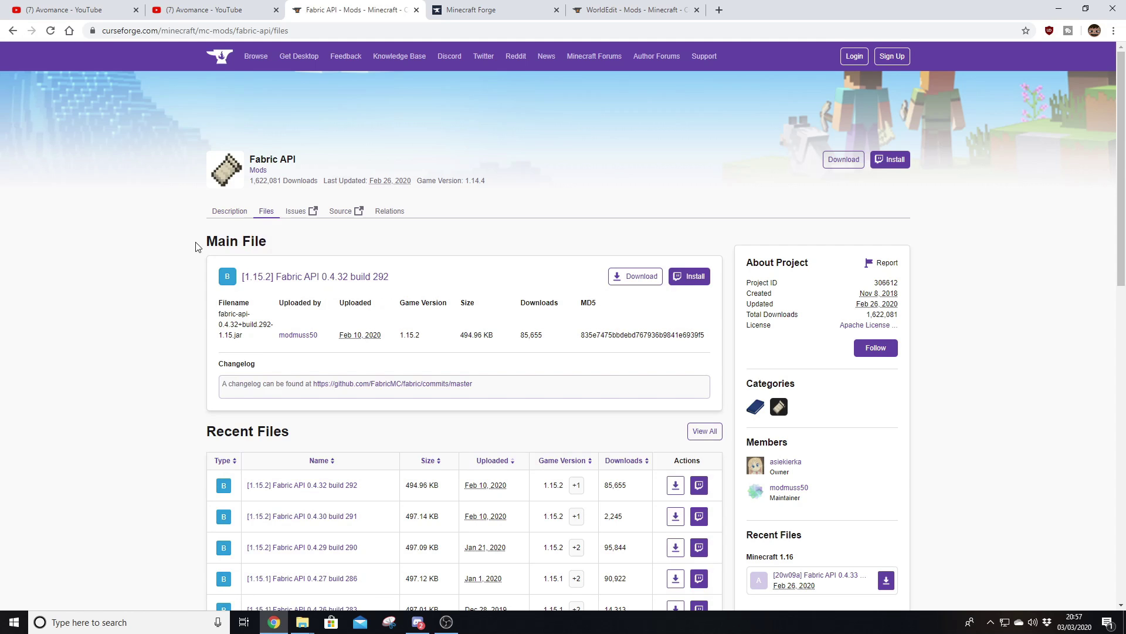
{"action": "scroll", "coordinate": [194, 249], "scroll_direction": "down", "scroll_amount": 2}
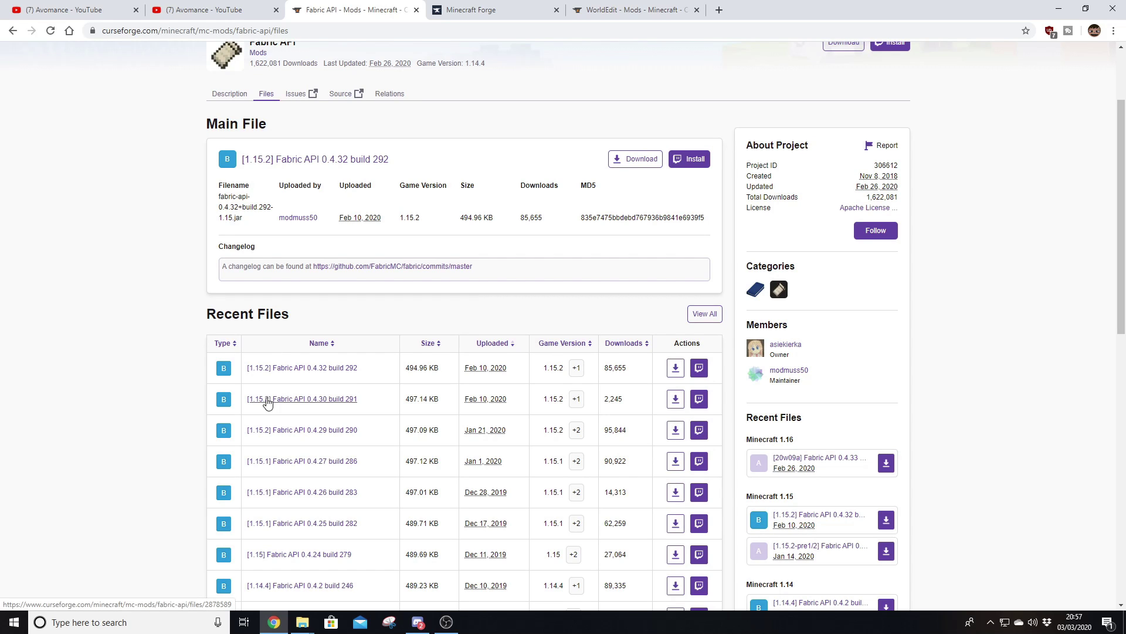
{"action": "scroll", "coordinate": [181, 464], "scroll_direction": "down", "scroll_amount": 2}
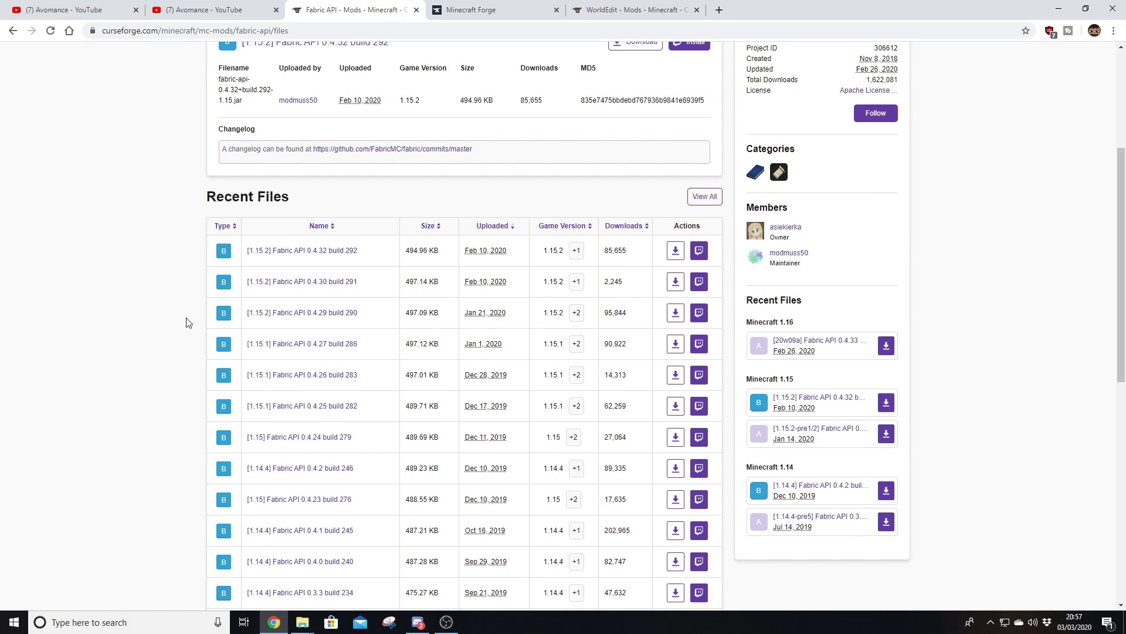
{"action": "scroll", "coordinate": [186, 323], "scroll_direction": "up", "scroll_amount": 2}
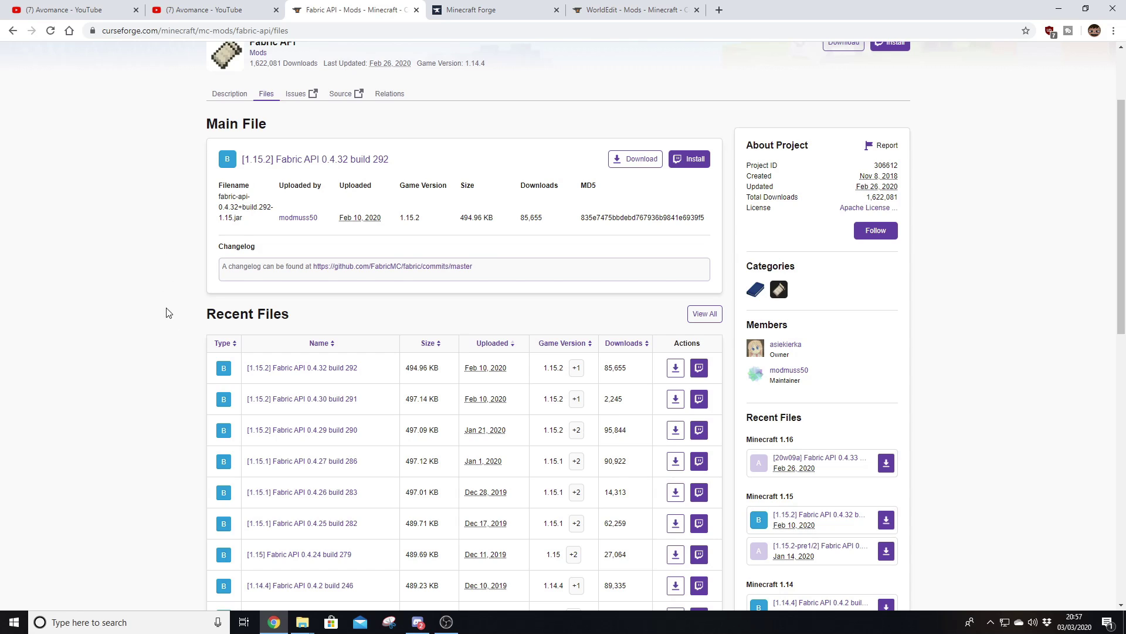
{"action": "scroll", "coordinate": [197, 356], "scroll_direction": "down", "scroll_amount": 2}
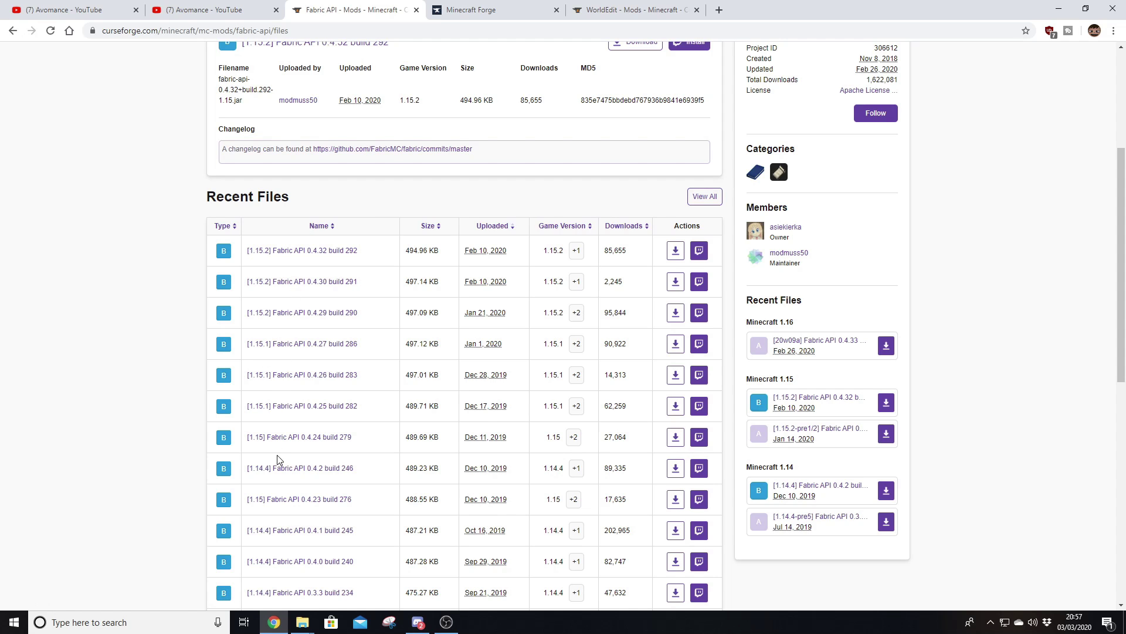
{"action": "scroll", "coordinate": [180, 387], "scroll_direction": "up", "scroll_amount": 3}
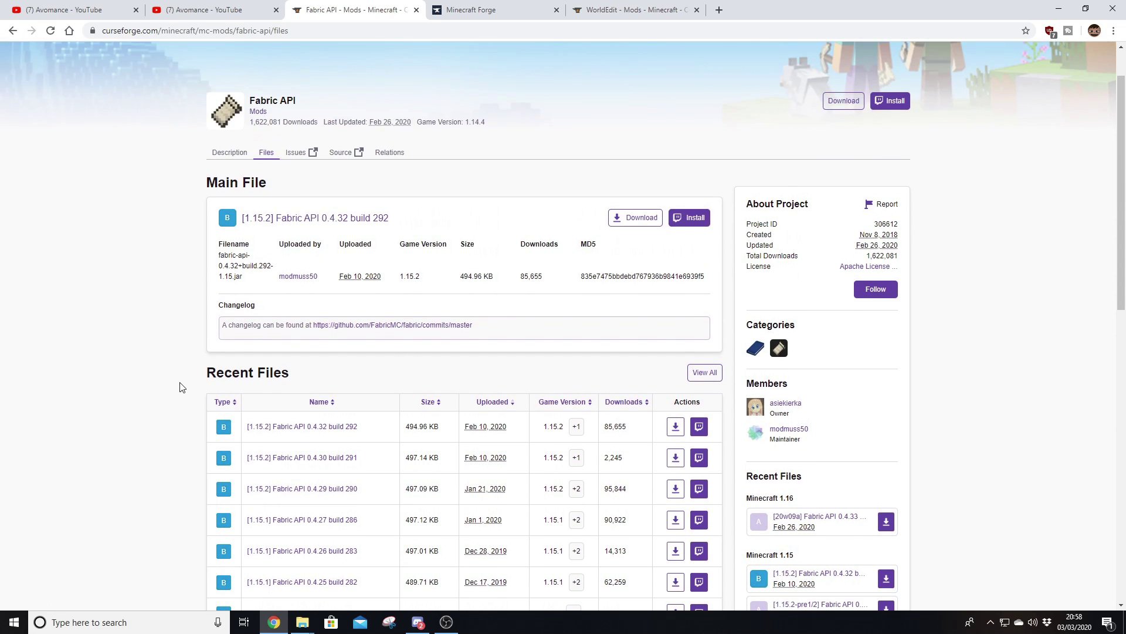
{"action": "scroll", "coordinate": [183, 410], "scroll_direction": "down", "scroll_amount": 4}
{"action": "left_click", "coordinate": [677, 472]}
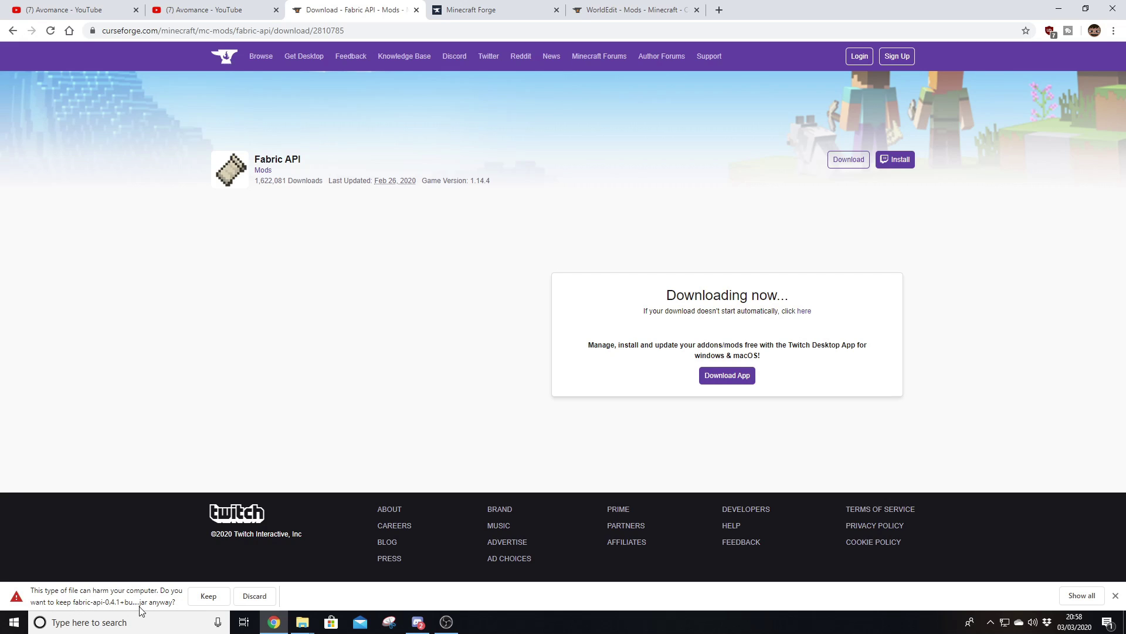
{"action": "left_click", "coordinate": [208, 596]}
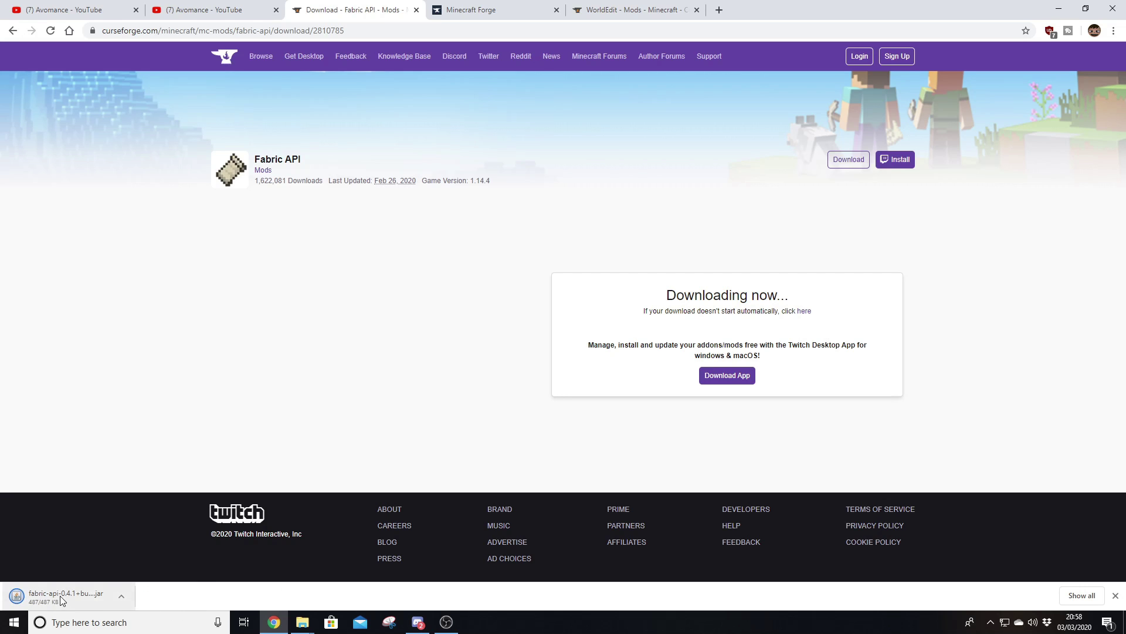
- Place the downloaded Fabric API jar on the desktop and minimize the browser window
{"action": "key", "text": "super+Down"}
{"action": "left_click_drag", "start_coordinate": [422, 546], "coordinate": [196, 344]}
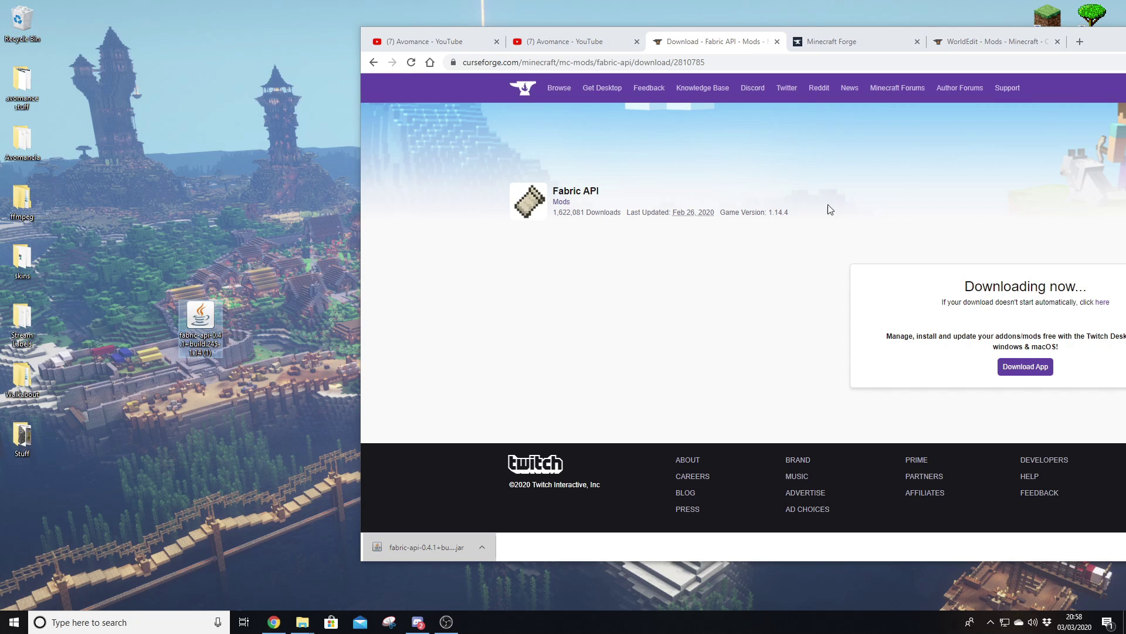
{"action": "left_click_drag", "start_coordinate": [1109, 36], "coordinate": [927, 36]}
{"action": "left_click", "coordinate": [1056, 32]}
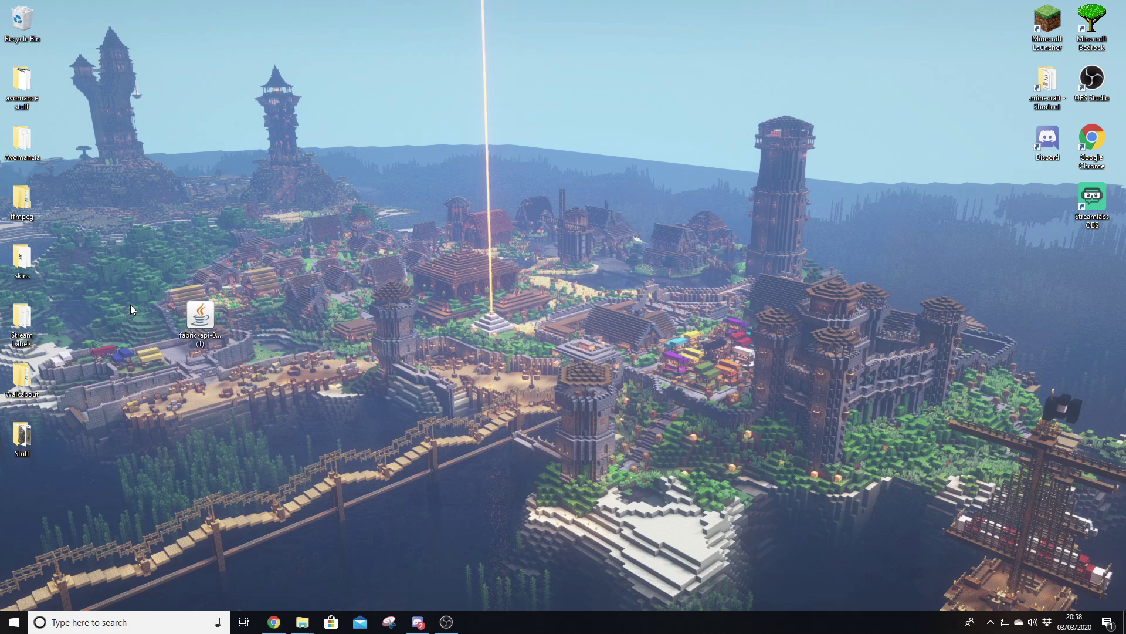
- Find the %appdata% folder through the Windows search and open it
{"action": "left_click", "coordinate": [94, 622]}
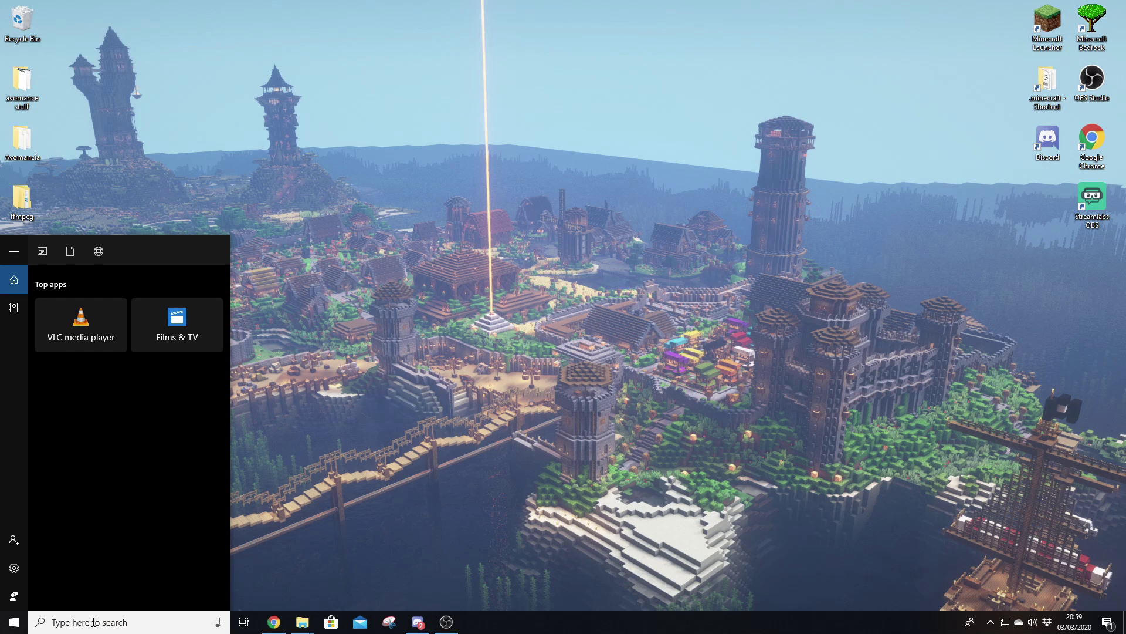
{"action": "type", "text": "%"}
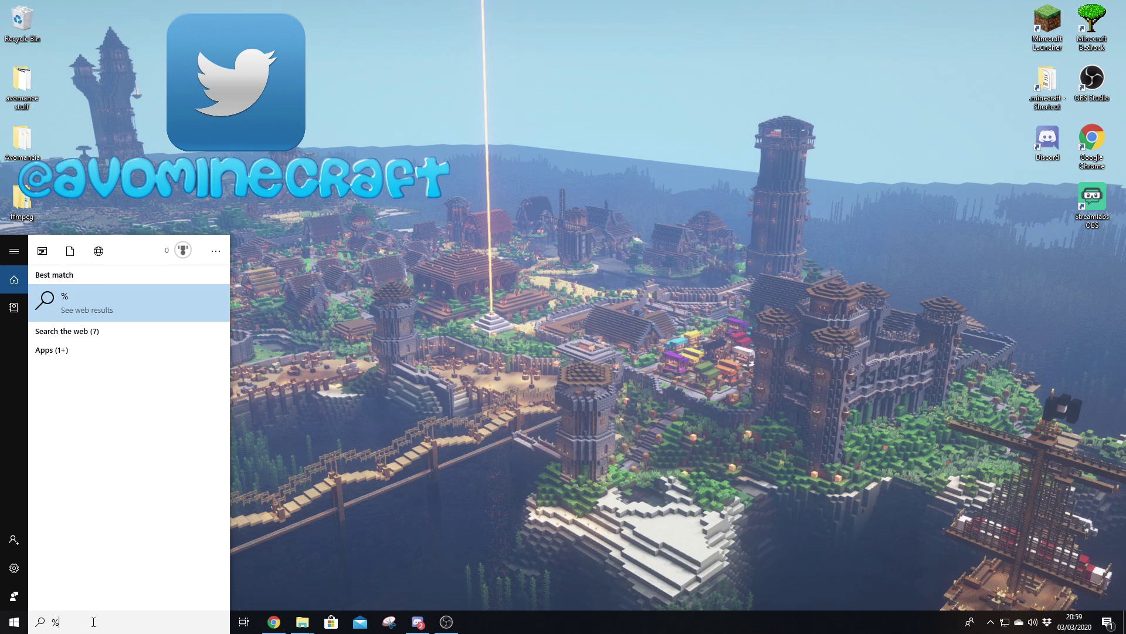
{"action": "type", "text": "appdata%"}
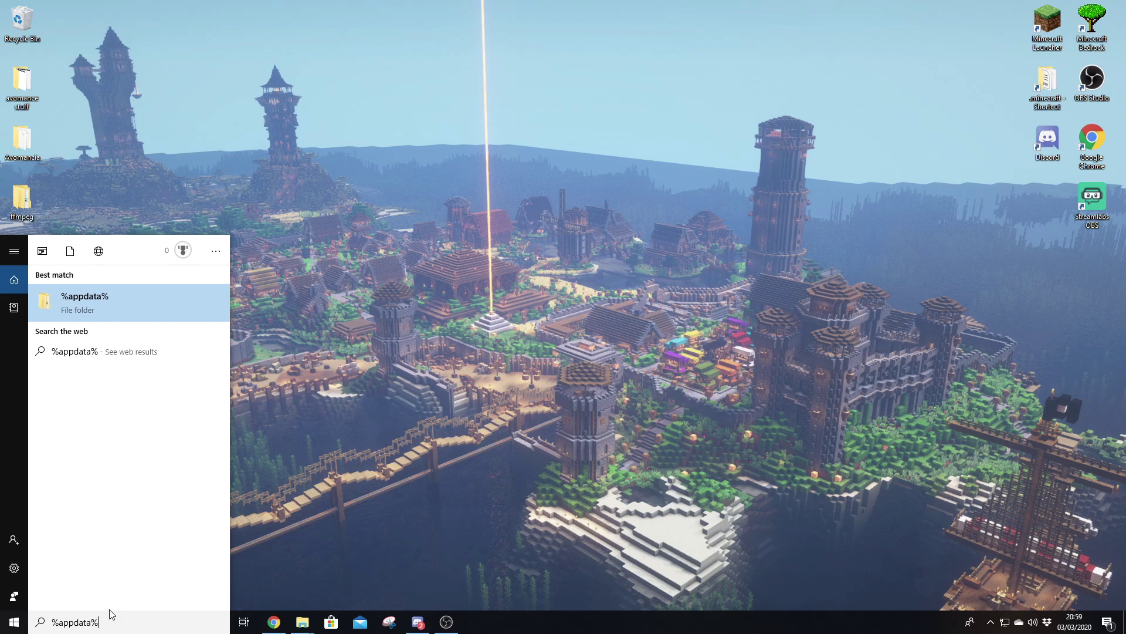
{"action": "left_click", "coordinate": [91, 302]}
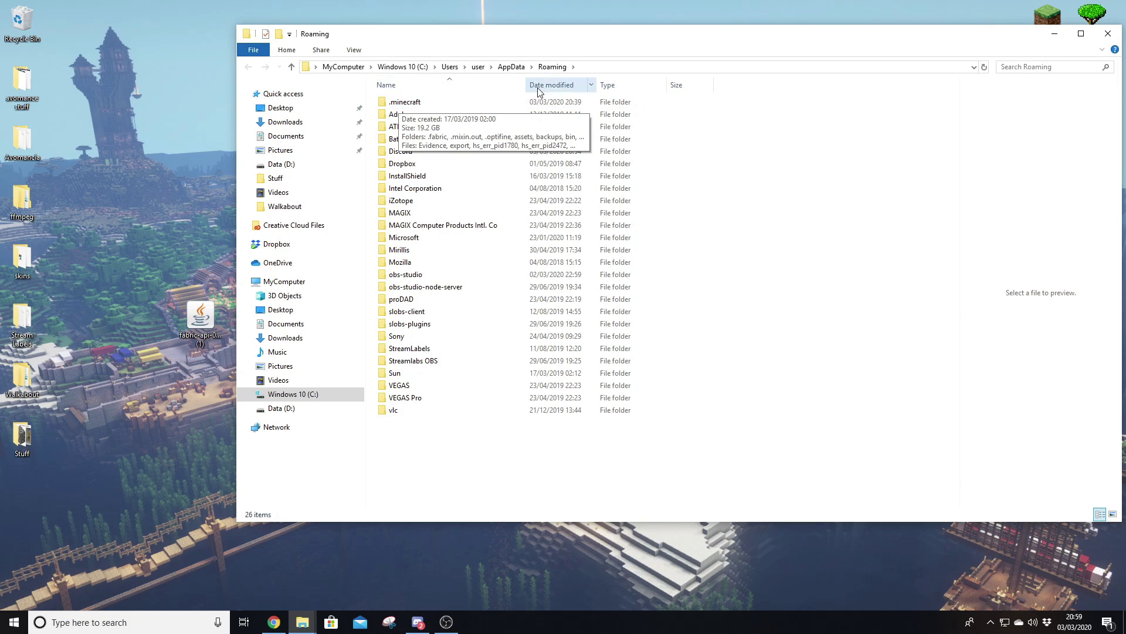
- Open the mods folder inside .minecraft and move the Fabric API jar from the desktop into it
{"action": "left_click", "coordinate": [434, 101]}
{"action": "right_click", "coordinate": [417, 99]}
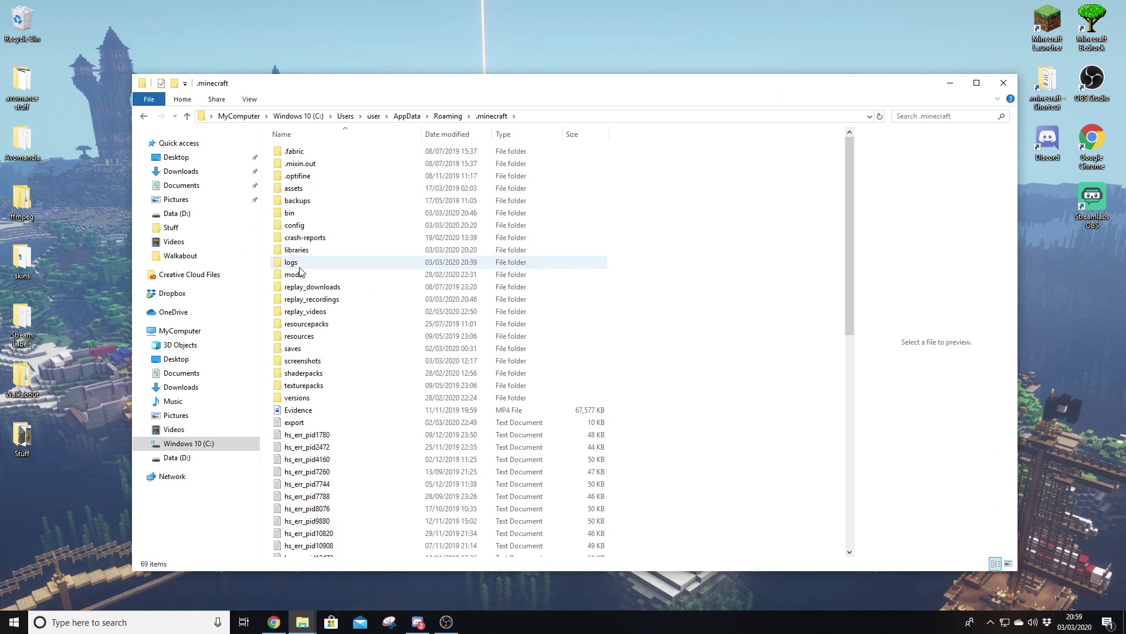
{"action": "double_click", "coordinate": [294, 274]}
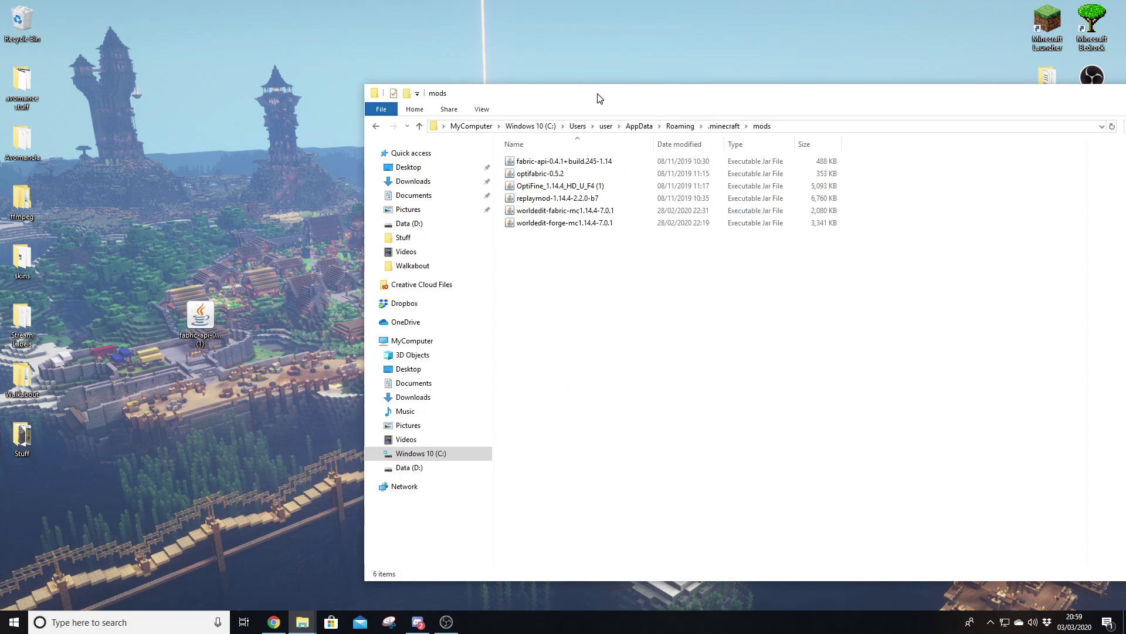
{"action": "left_click_drag", "start_coordinate": [200, 317], "coordinate": [289, 316]}
{"action": "left_click_drag", "start_coordinate": [678, 94], "coordinate": [458, 66]}
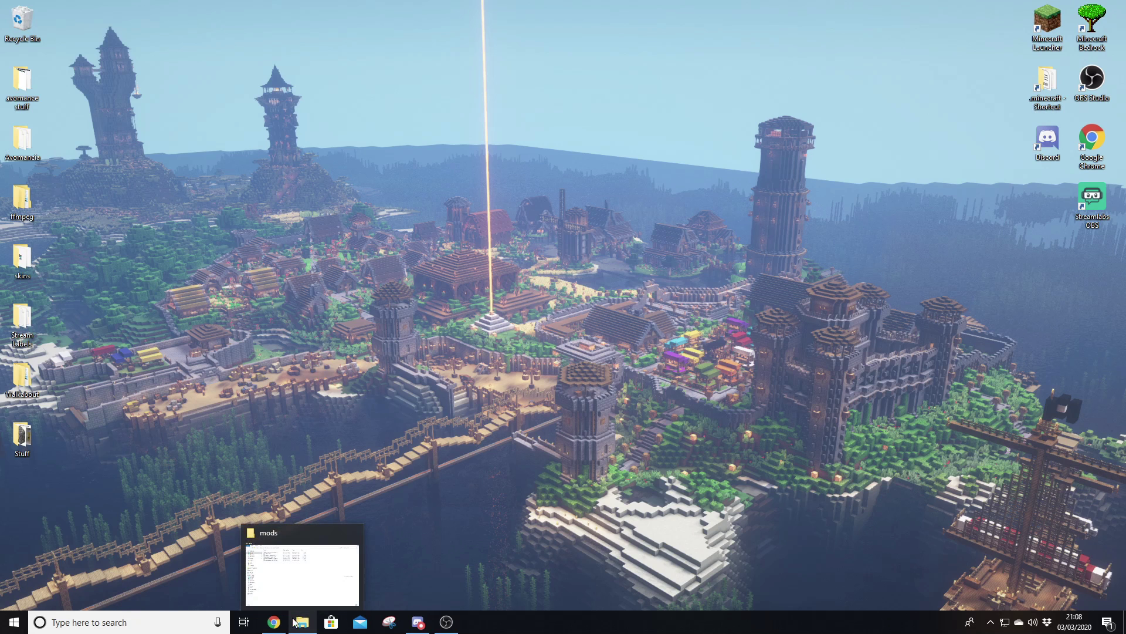
- Switch to the Minecraft Forge page in Chrome, view the downloads for 1.10.2, and return to those for 1.15.2
{"action": "left_click", "coordinate": [274, 622]}
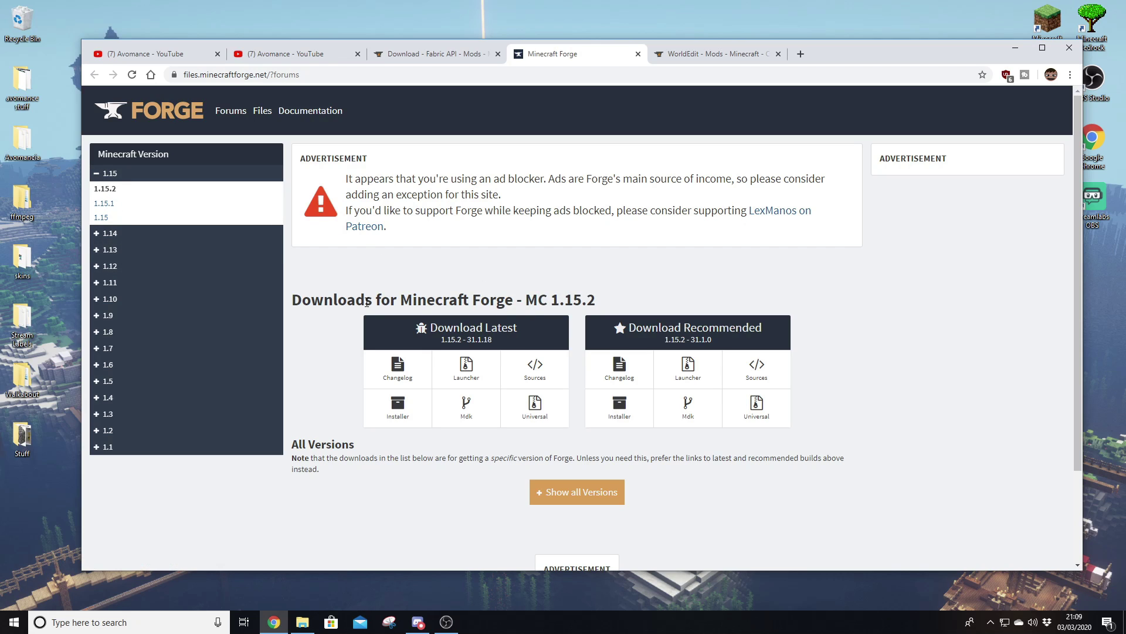
{"action": "left_click", "coordinate": [110, 300]}
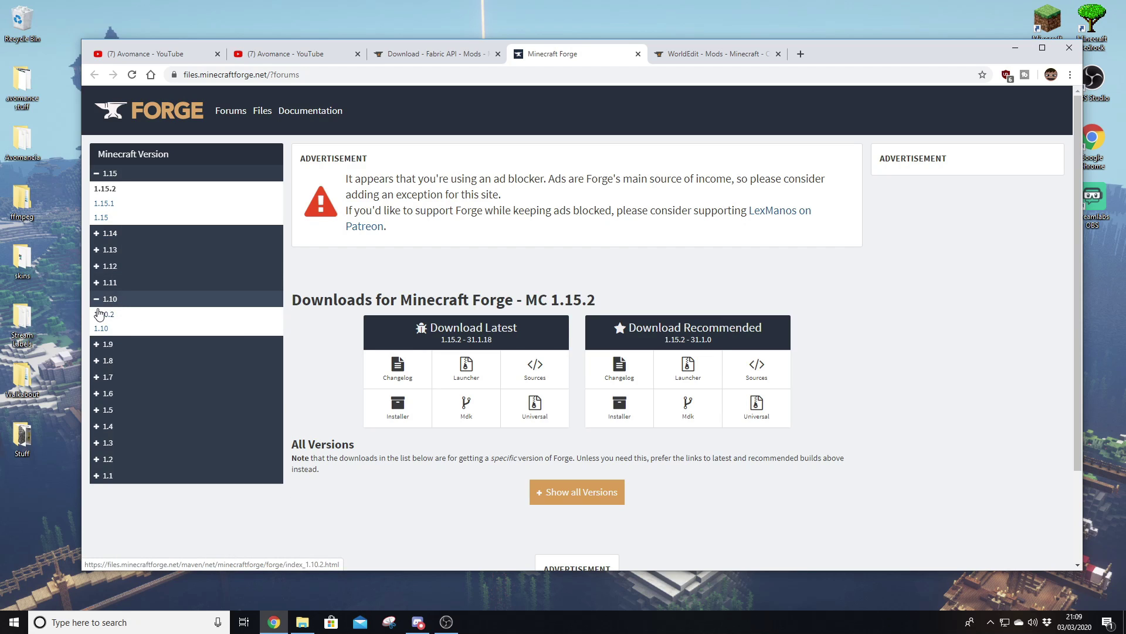
{"action": "left_click", "coordinate": [99, 314]}
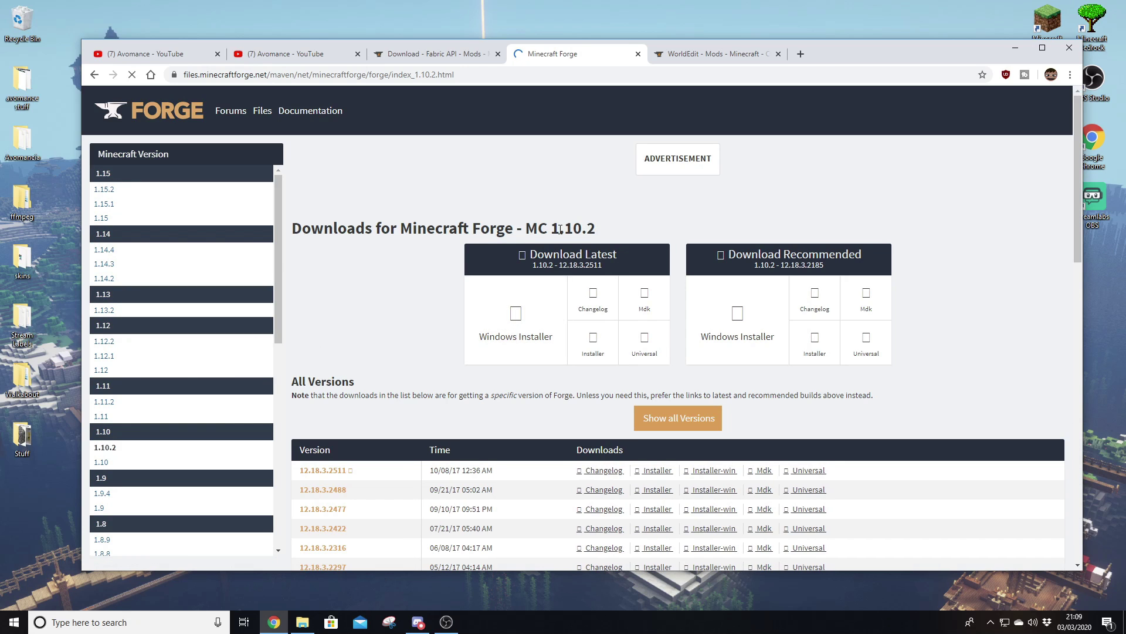
{"action": "left_click", "coordinate": [103, 189]}
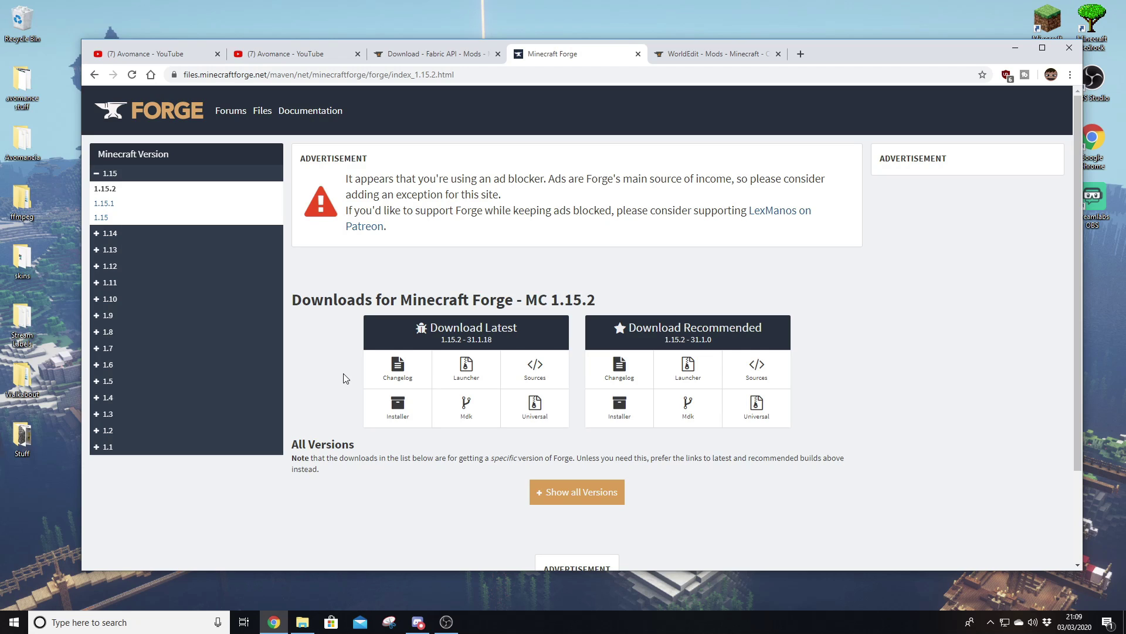
- Download the latest Forge 1.15.2 - 31.1.18 installer, skipping the advertisement and keeping the file, and launch it
{"action": "left_click", "coordinate": [401, 414]}
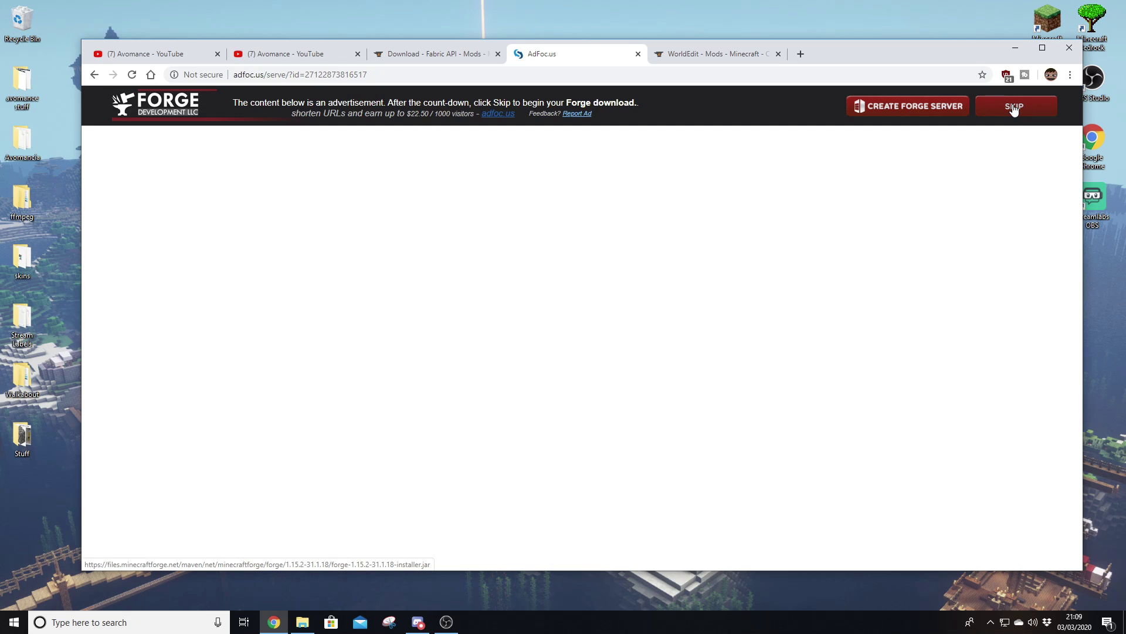
{"action": "left_click", "coordinate": [1014, 109]}
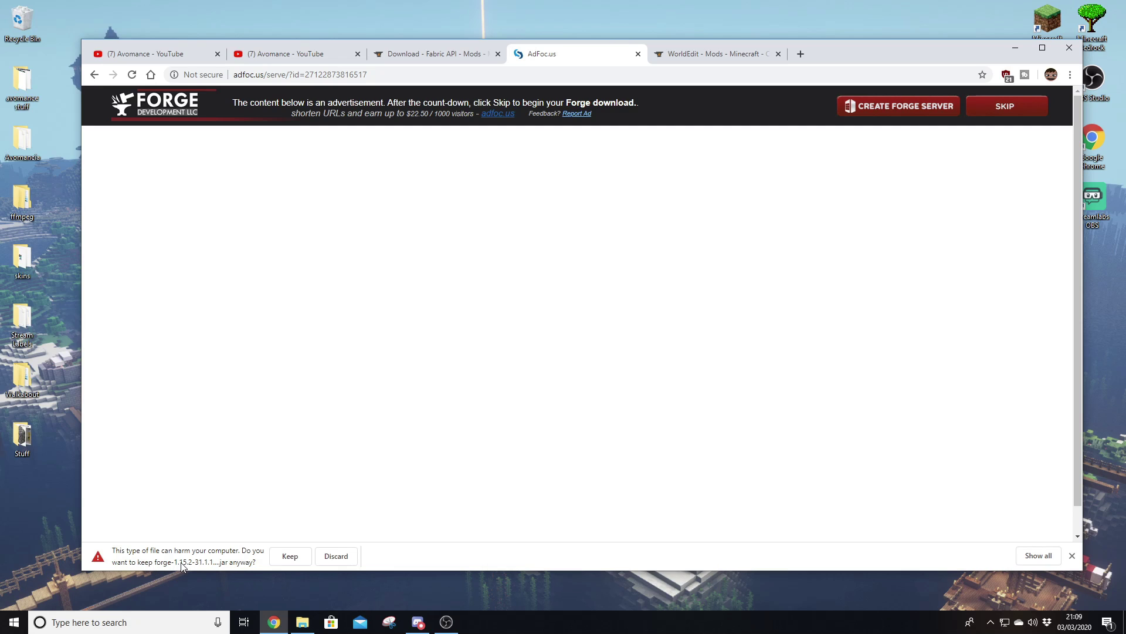
{"action": "left_click", "coordinate": [290, 556]}
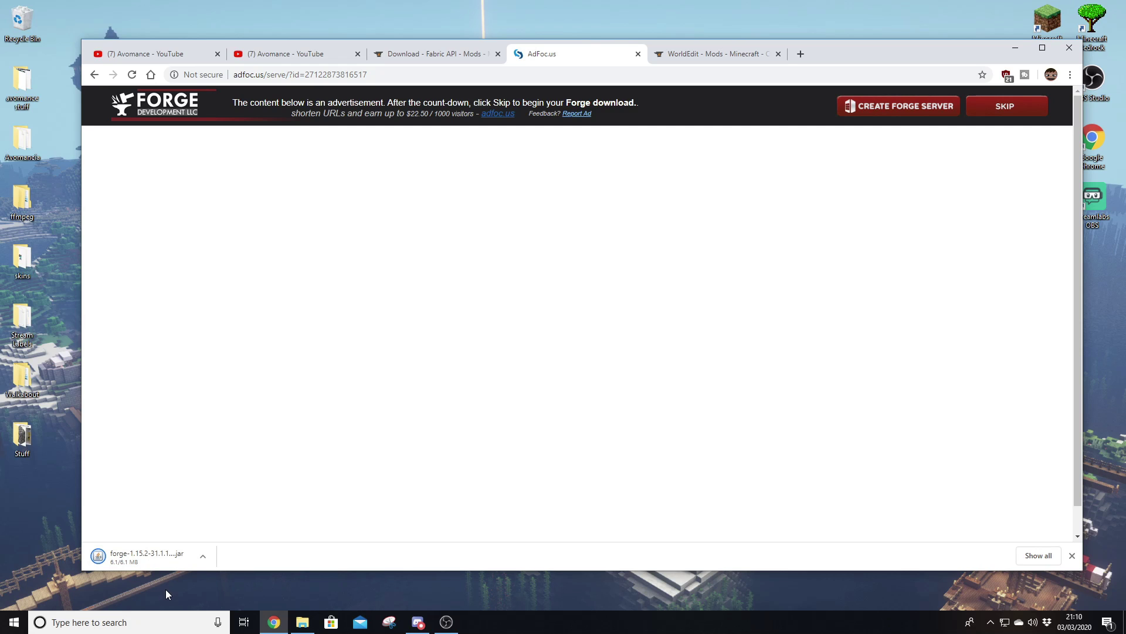
{"action": "left_click", "coordinate": [147, 556]}
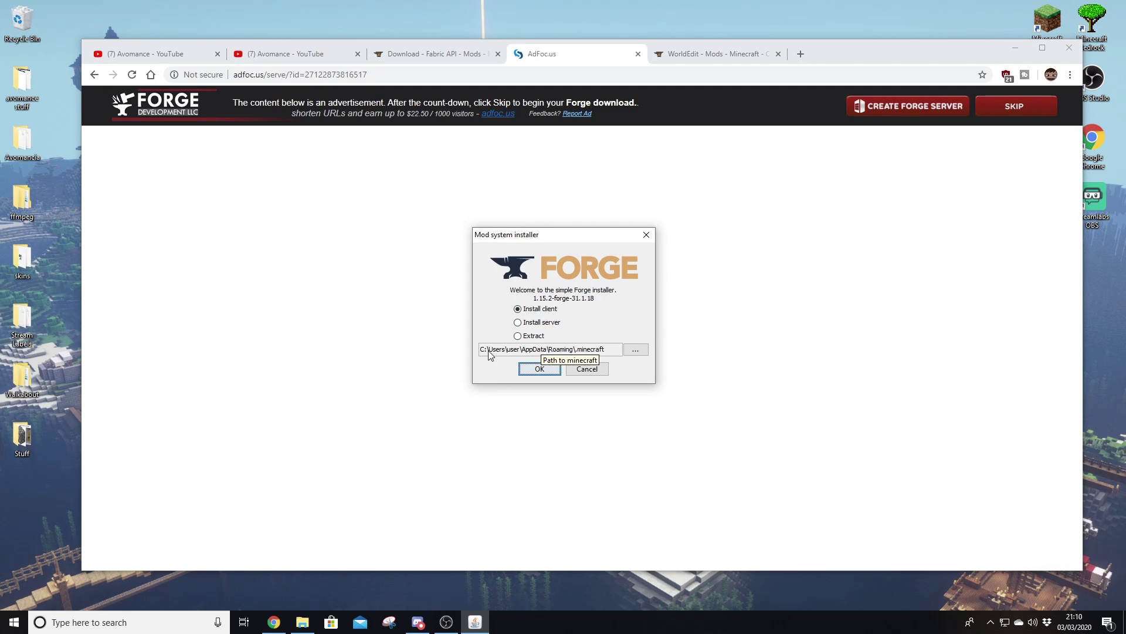
- Install the Forge 1.15.2 - 31.1.18 client into the .minecraft folder and dismiss the completion message
{"action": "left_click", "coordinate": [534, 324]}
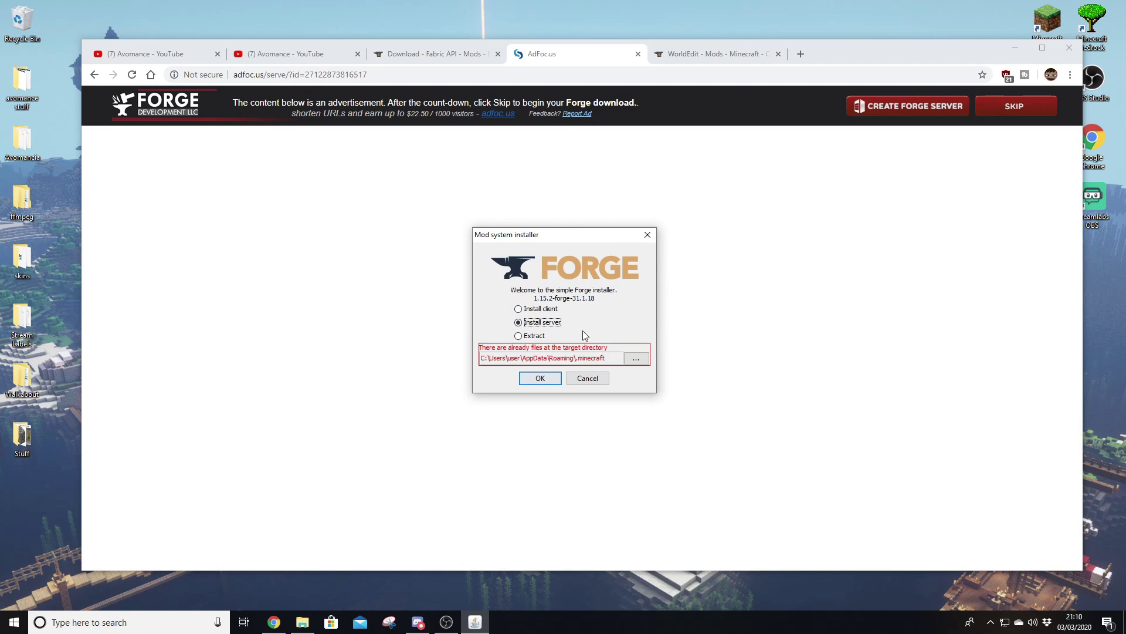
{"action": "left_click", "coordinate": [535, 309]}
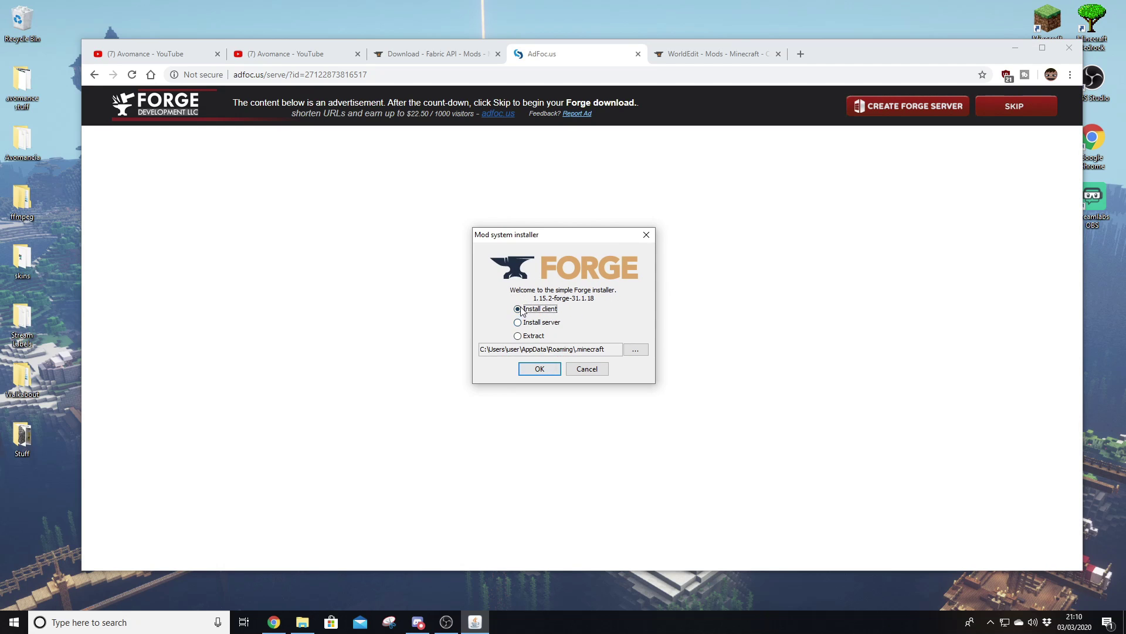
{"action": "left_click", "coordinate": [540, 370]}
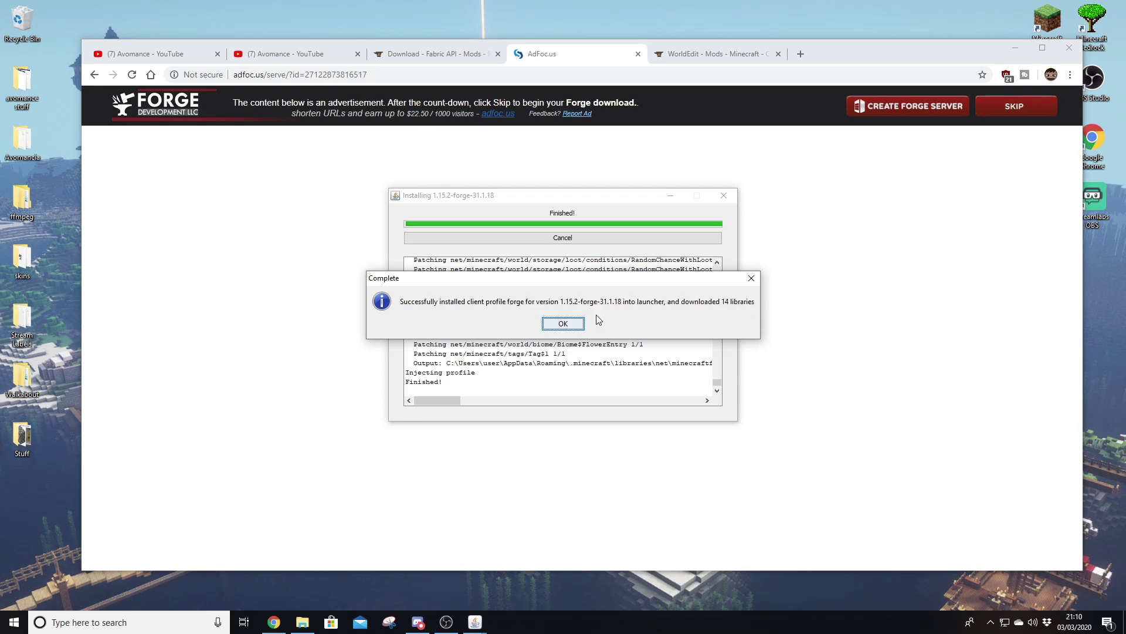
{"action": "left_click", "coordinate": [568, 324]}
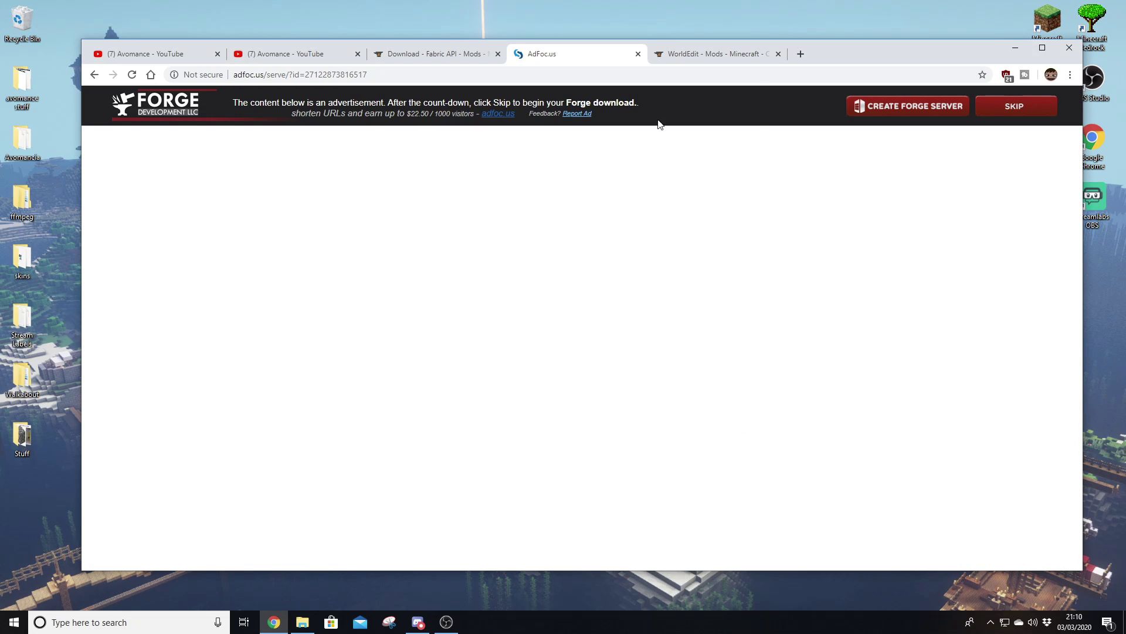
- Close the AdFoc.us page, bring up the WorldEdit mod page on CurseForge, and reposition the browser window
{"action": "left_click", "coordinate": [638, 54]}
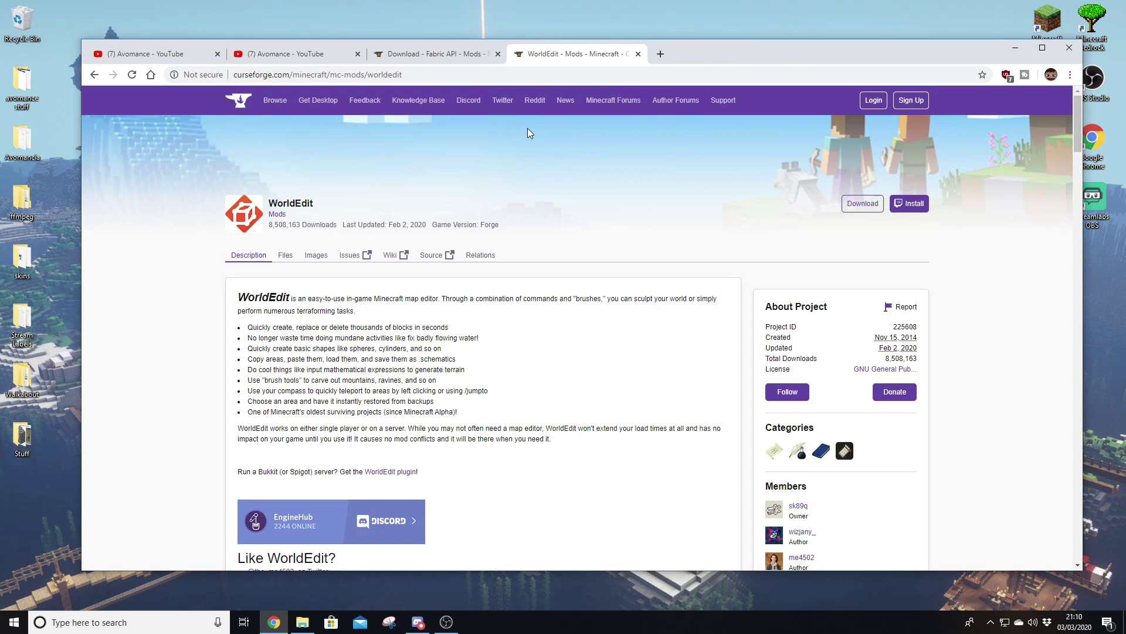
{"action": "left_click", "coordinate": [446, 54]}
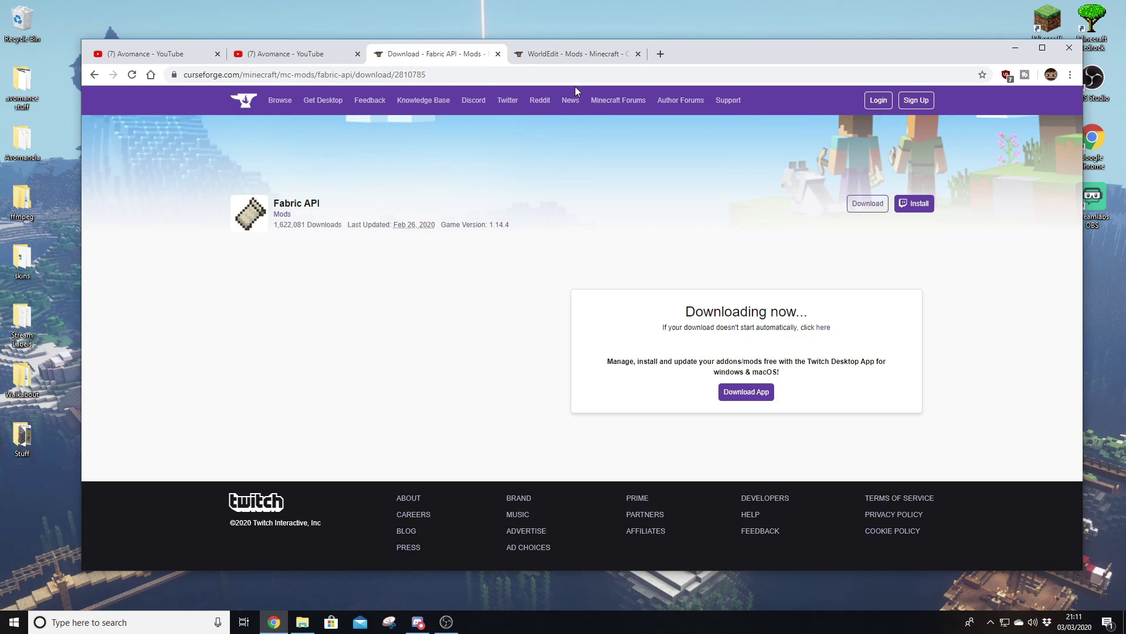
{"action": "left_click", "coordinate": [574, 52]}
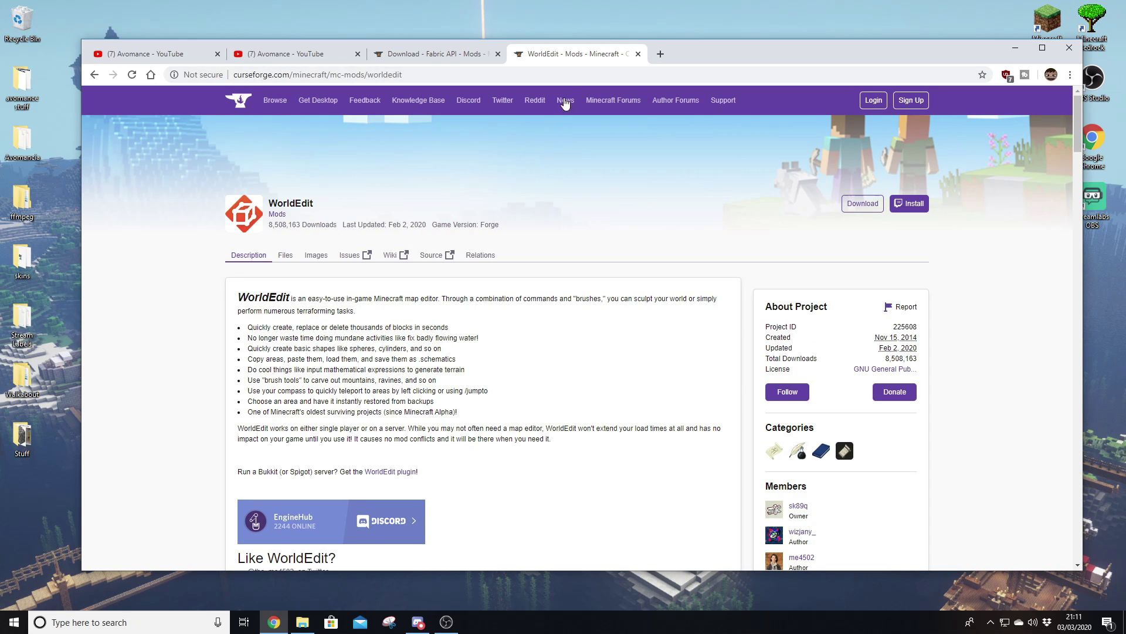
{"action": "left_click_drag", "start_coordinate": [658, 42], "coordinate": [611, 23]}
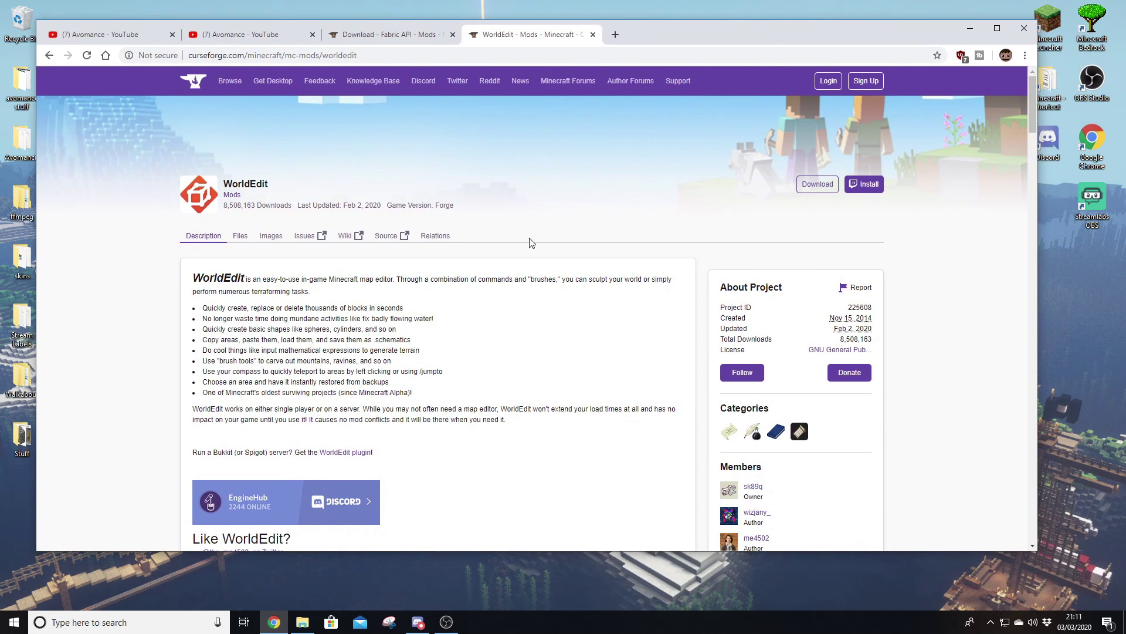
- Download WorldEdit 7.1.0 (Forge for MC 1.15.2) from the mod's recent files and keep the jar
{"action": "left_click", "coordinate": [241, 236]}
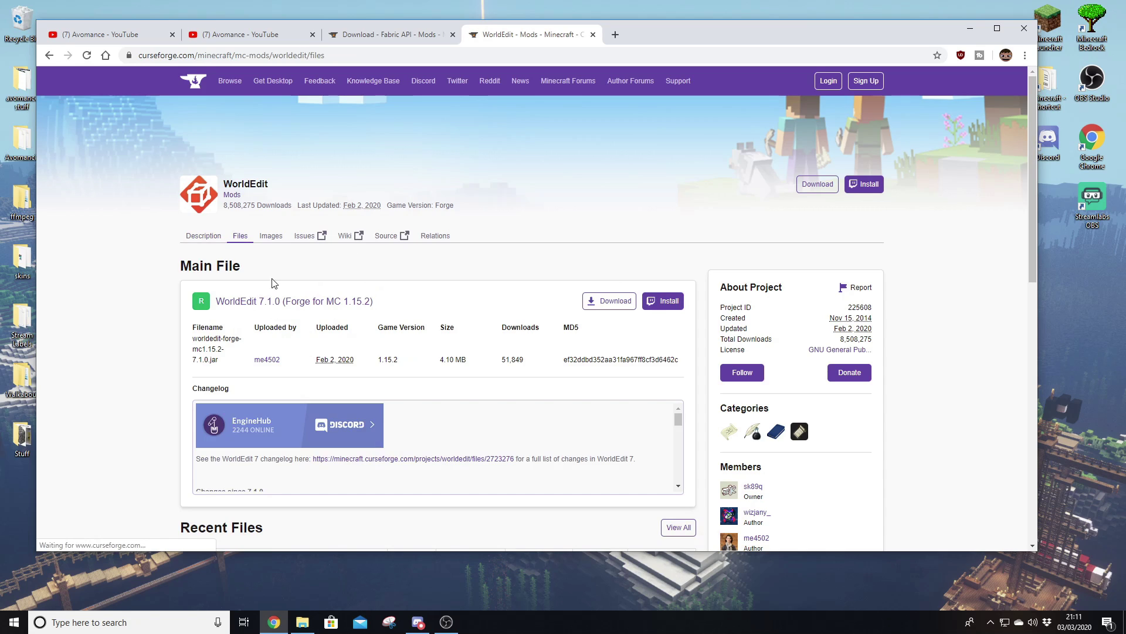
{"action": "scroll", "coordinate": [147, 302], "scroll_direction": "down", "scroll_amount": 3}
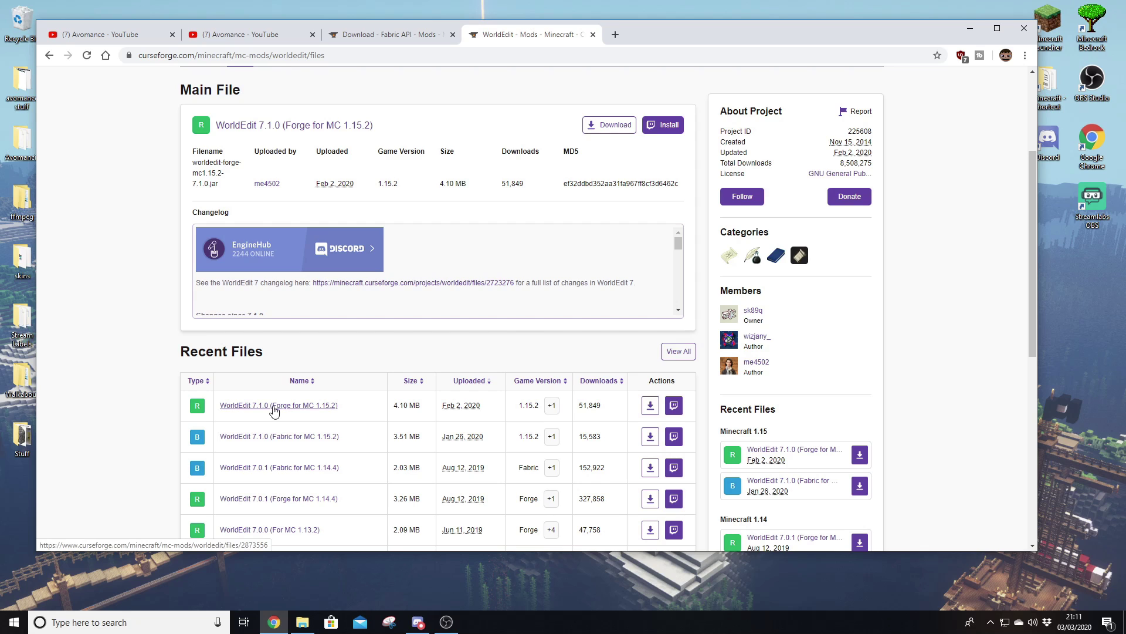
{"action": "scroll", "coordinate": [271, 405], "scroll_direction": "down", "scroll_amount": 2}
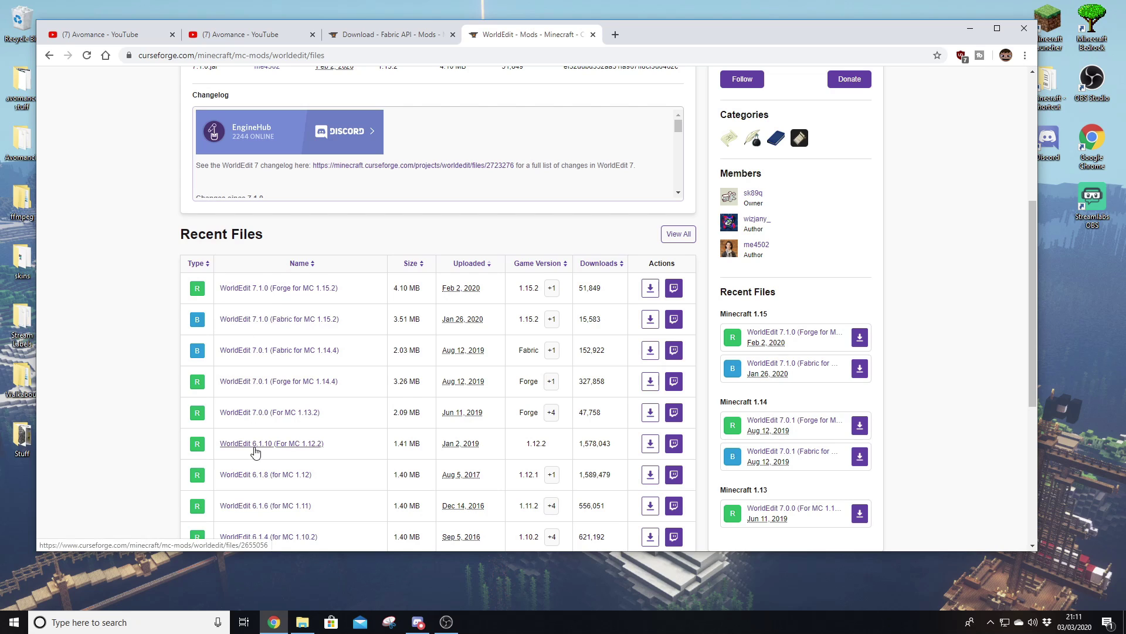
{"action": "left_click", "coordinate": [650, 288]}
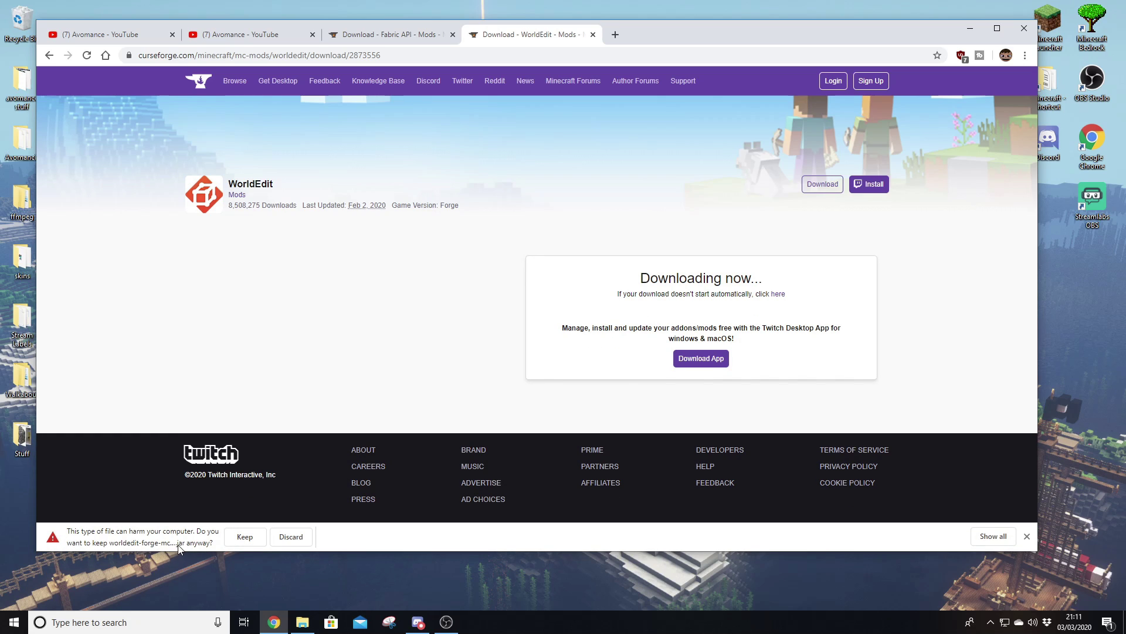
{"action": "left_click", "coordinate": [240, 539]}
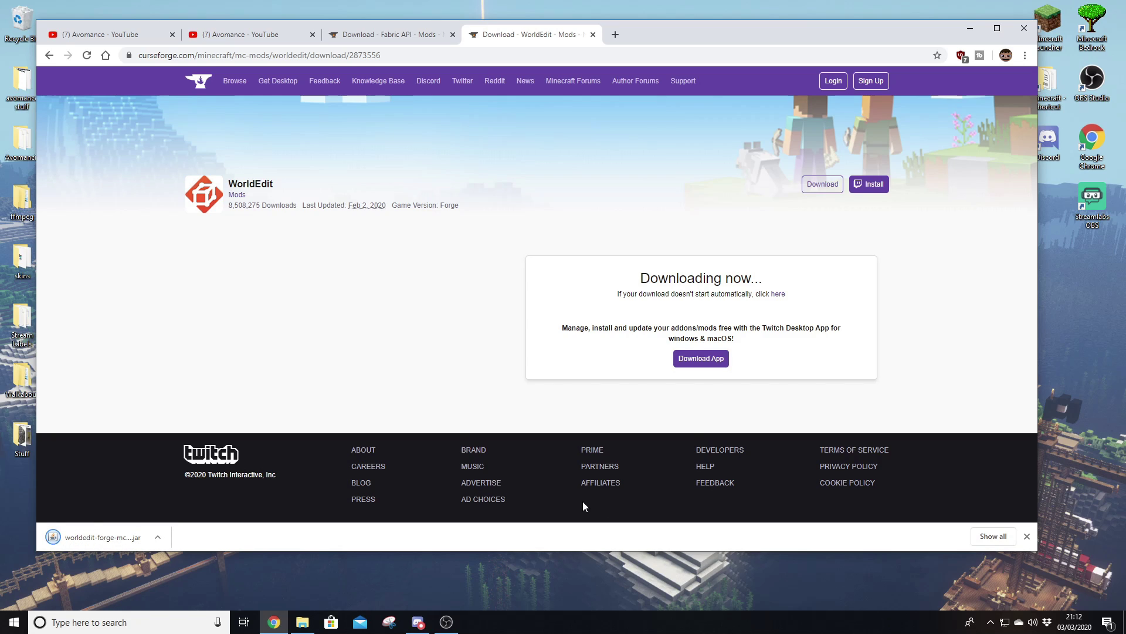
- Place the downloaded WorldEdit Forge jar on the desktop and clear the open windows from view
{"action": "left_click_drag", "start_coordinate": [763, 27], "coordinate": [972, 24]}
{"action": "left_click_drag", "start_coordinate": [307, 536], "coordinate": [142, 429]}
{"action": "key", "text": "super+d"}
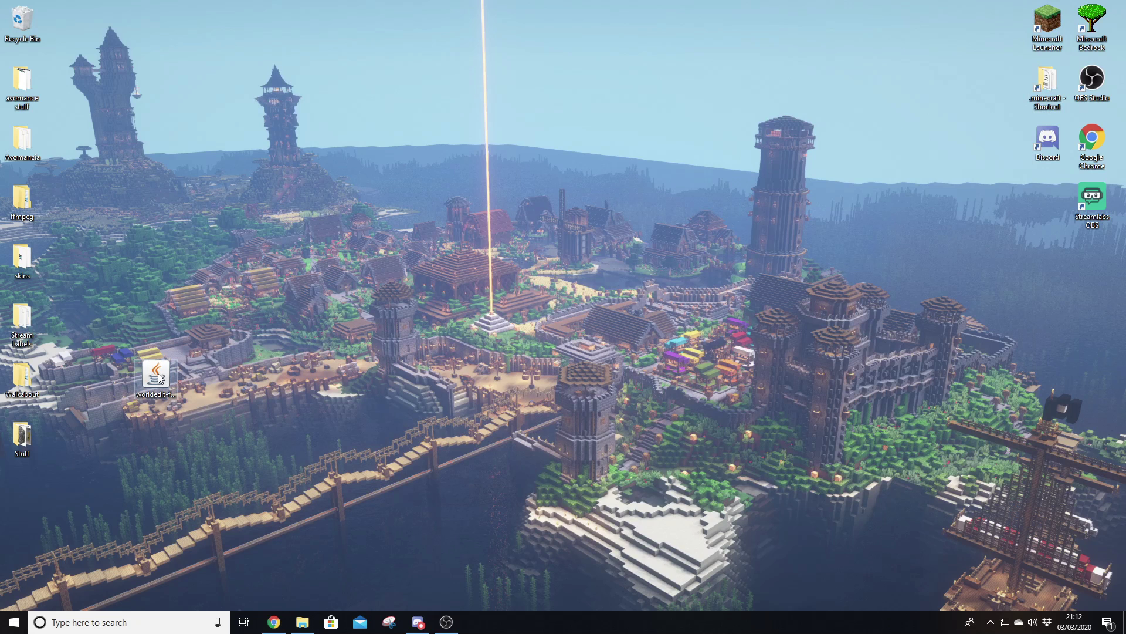
- Move the WorldEdit Forge 1.15.2 jar from the desktop into the .minecraft mods folder and minimize the folder window
{"action": "left_click", "coordinate": [302, 621]}
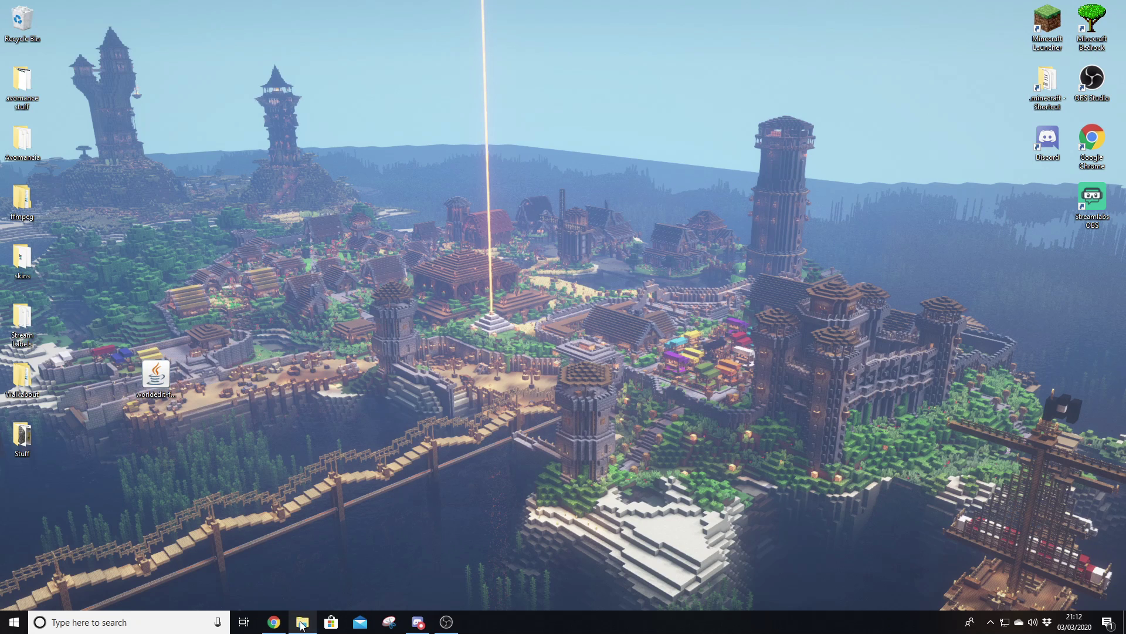
{"action": "left_click_drag", "start_coordinate": [258, 88], "coordinate": [444, 64]}
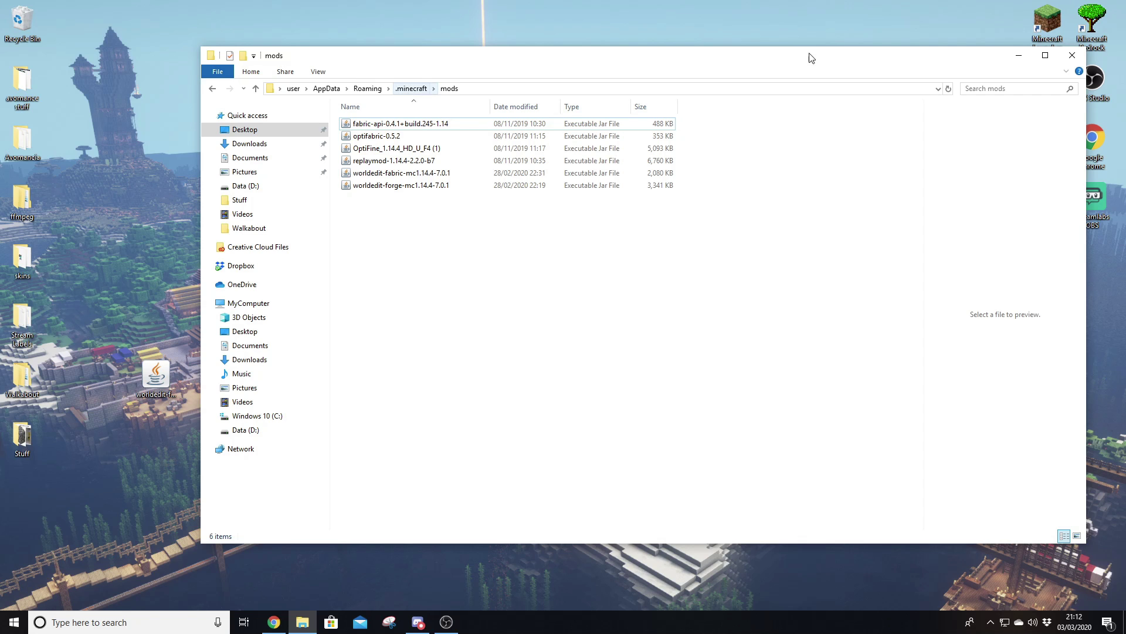
{"action": "left_click_drag", "start_coordinate": [880, 63], "coordinate": [894, 209]}
{"action": "left_click_drag", "start_coordinate": [717, 205], "coordinate": [697, 56]}
{"action": "left_click_drag", "start_coordinate": [156, 371], "coordinate": [387, 302]}
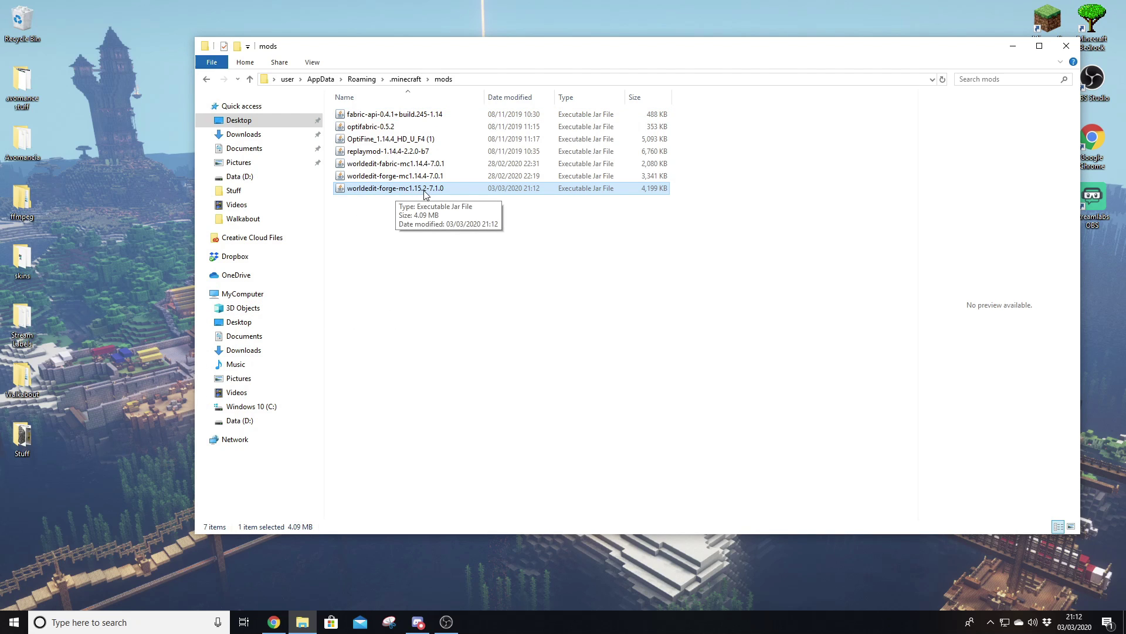
{"action": "left_click_drag", "start_coordinate": [668, 45], "coordinate": [604, 54]}
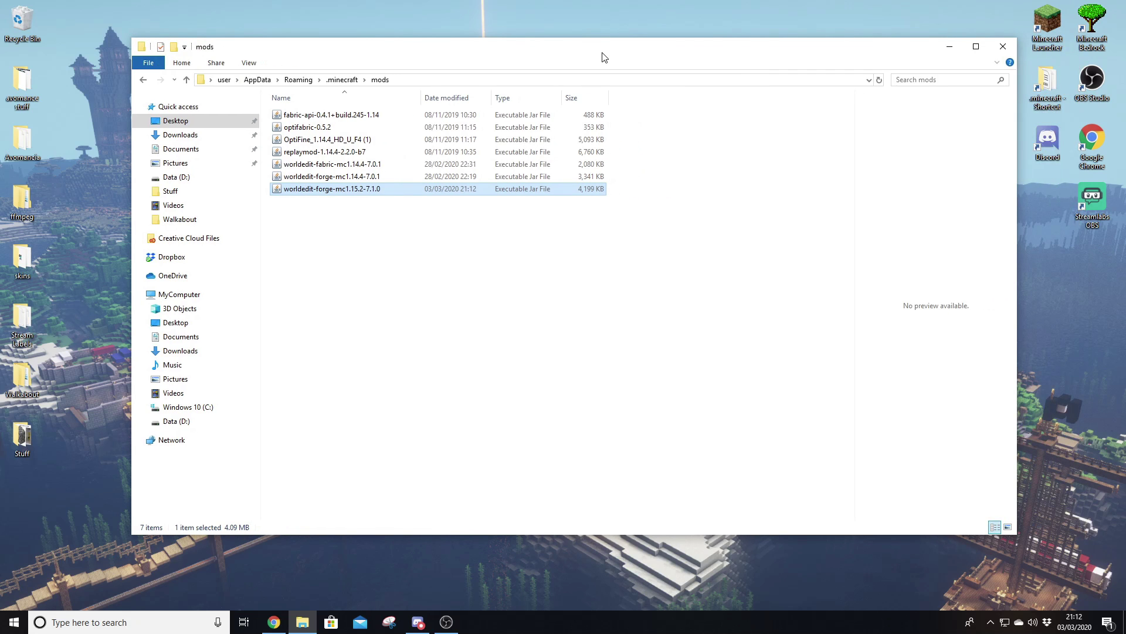
{"action": "left_click", "coordinate": [949, 46]}
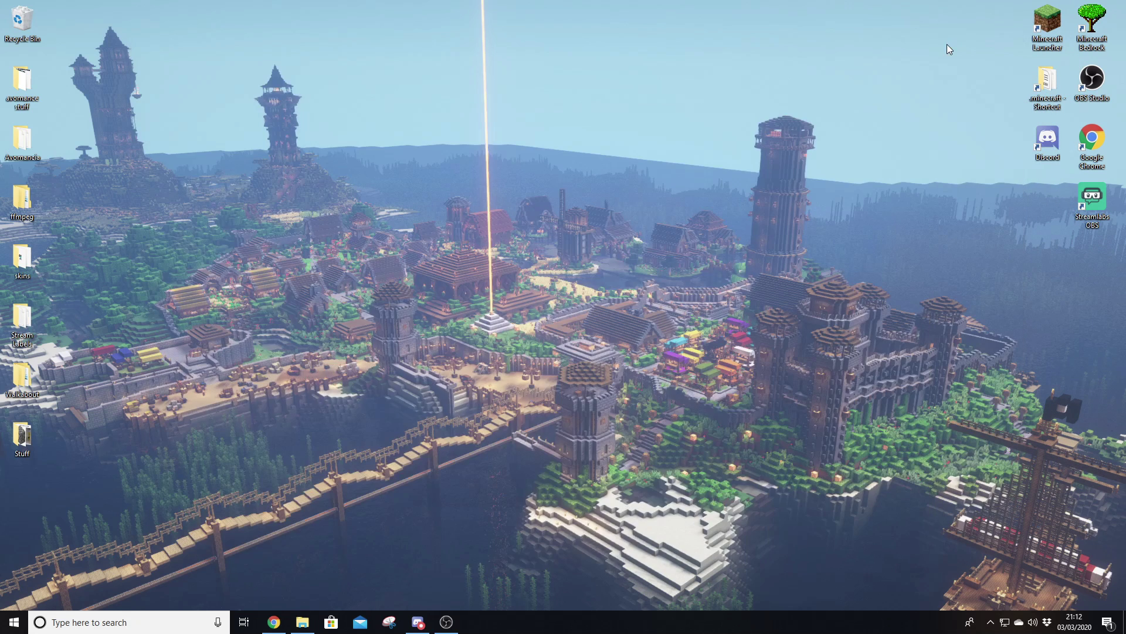
- Start the Minecraft Launcher and choose the Forge installation running 1.15.2-forge-31.1.18
{"action": "double_click", "coordinate": [1048, 24]}
{"action": "left_click", "coordinate": [493, 430]}
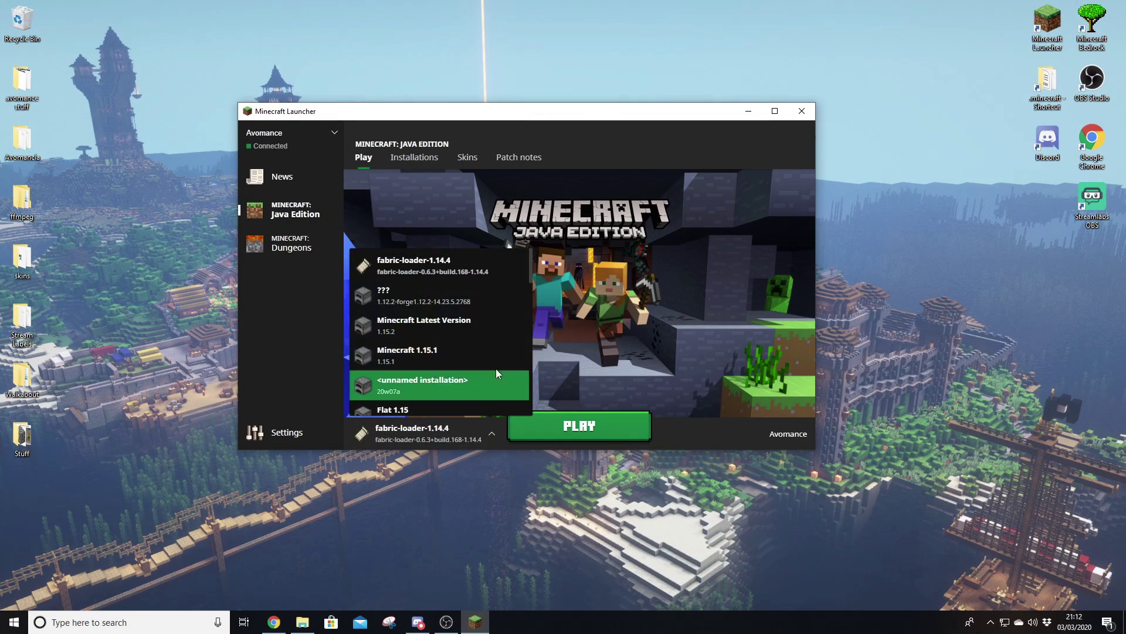
{"action": "scroll", "coordinate": [466, 365], "scroll_direction": "down", "scroll_amount": 5}
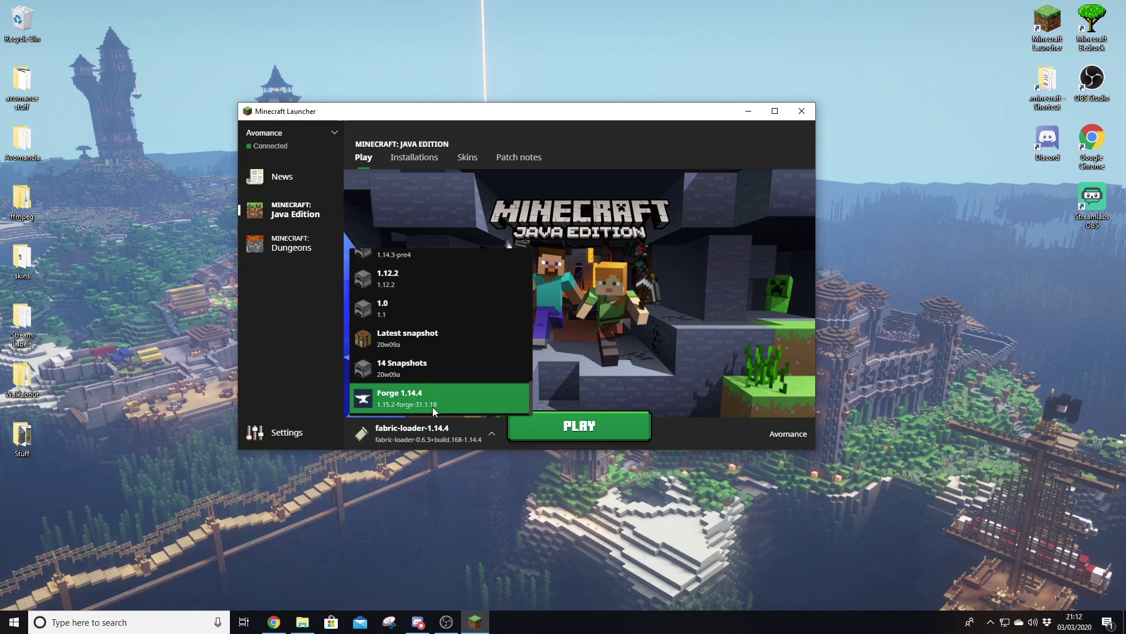
{"action": "left_click", "coordinate": [420, 401]}
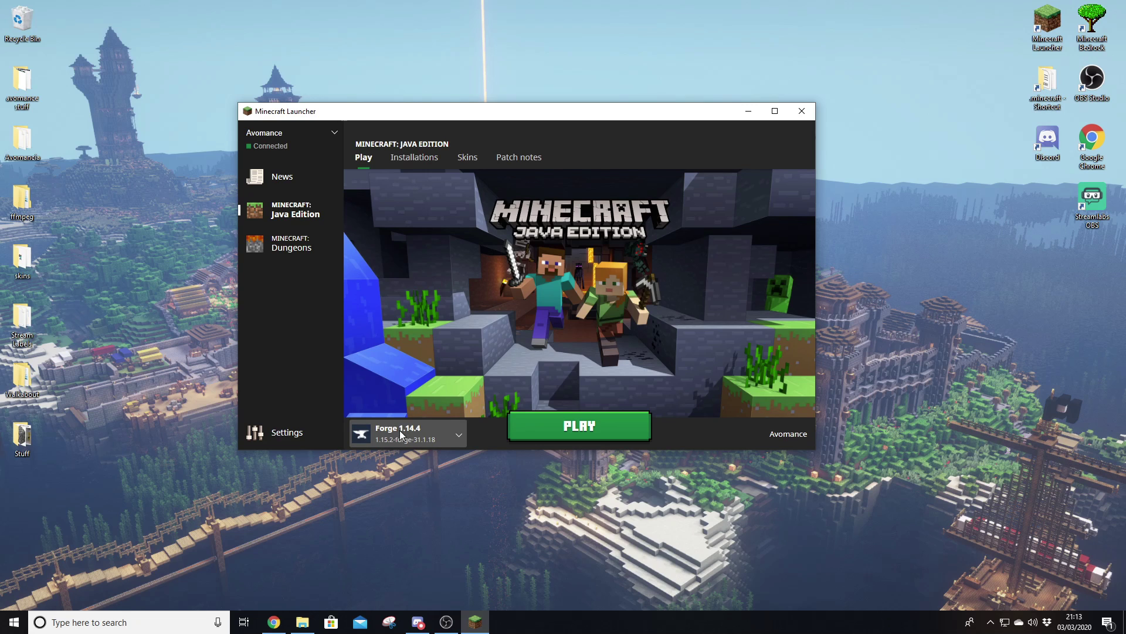
- Set up an installation named Tutorial Forge on release 1.15.2-forge-31.1.18 and launch the game with it
{"action": "left_click", "coordinate": [413, 158]}
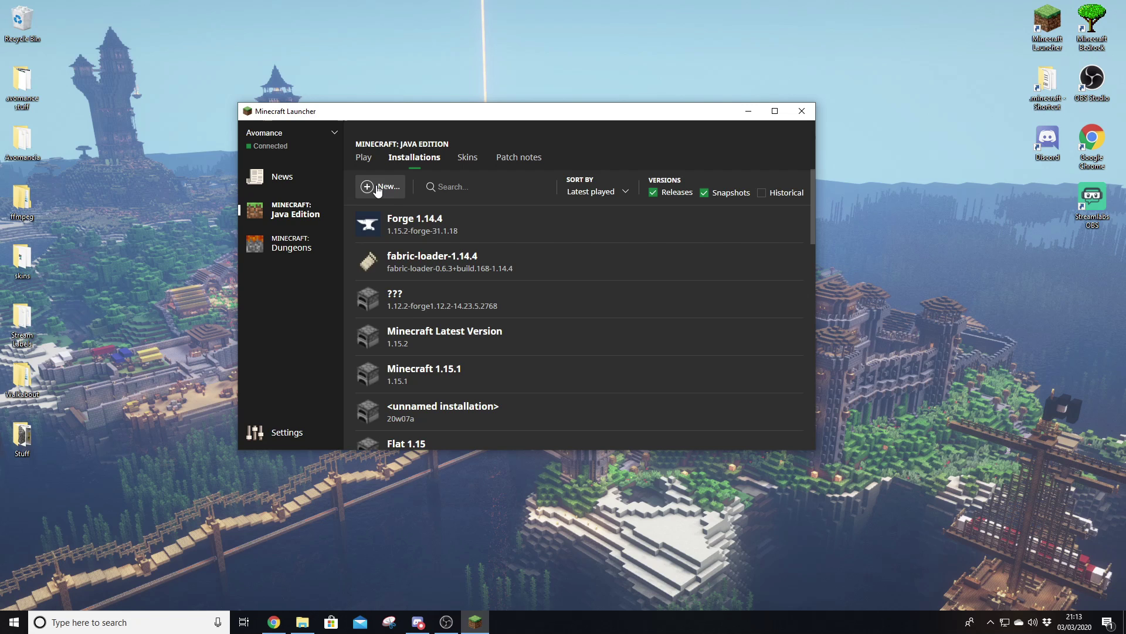
{"action": "left_click", "coordinate": [381, 186]}
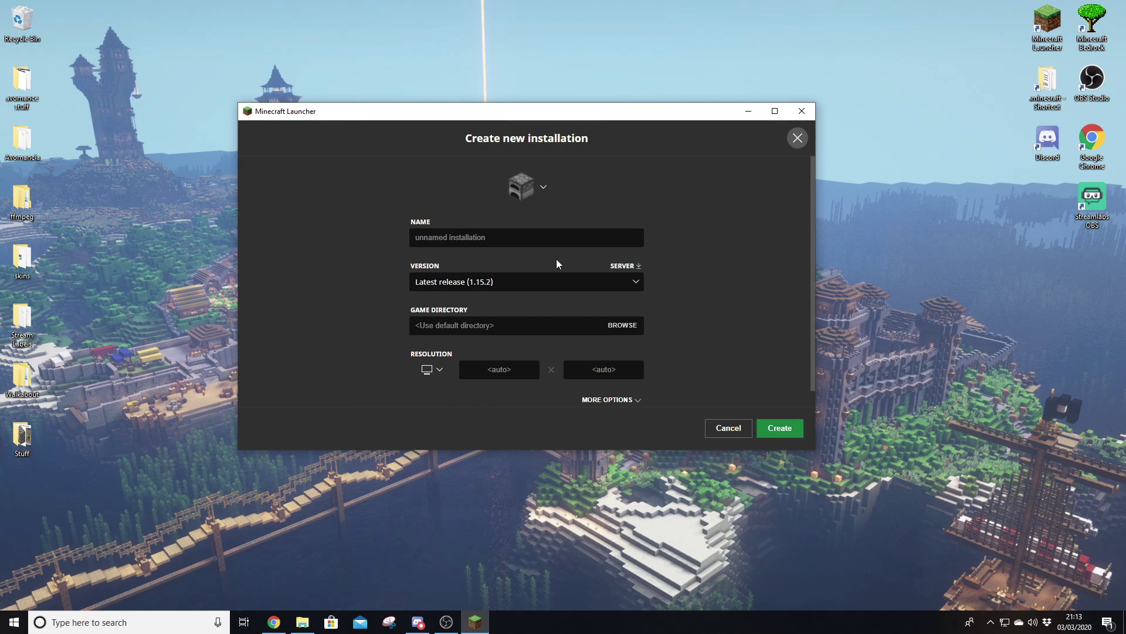
{"action": "left_click", "coordinate": [634, 284]}
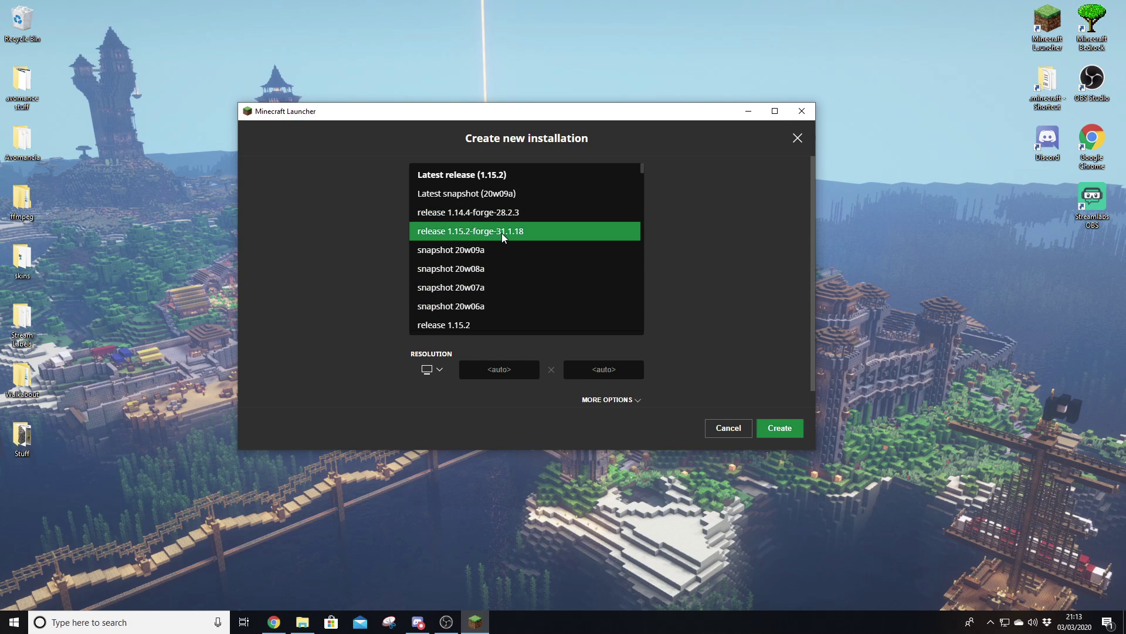
{"action": "left_click", "coordinate": [516, 233]}
{"action": "key", "text": "Return"}
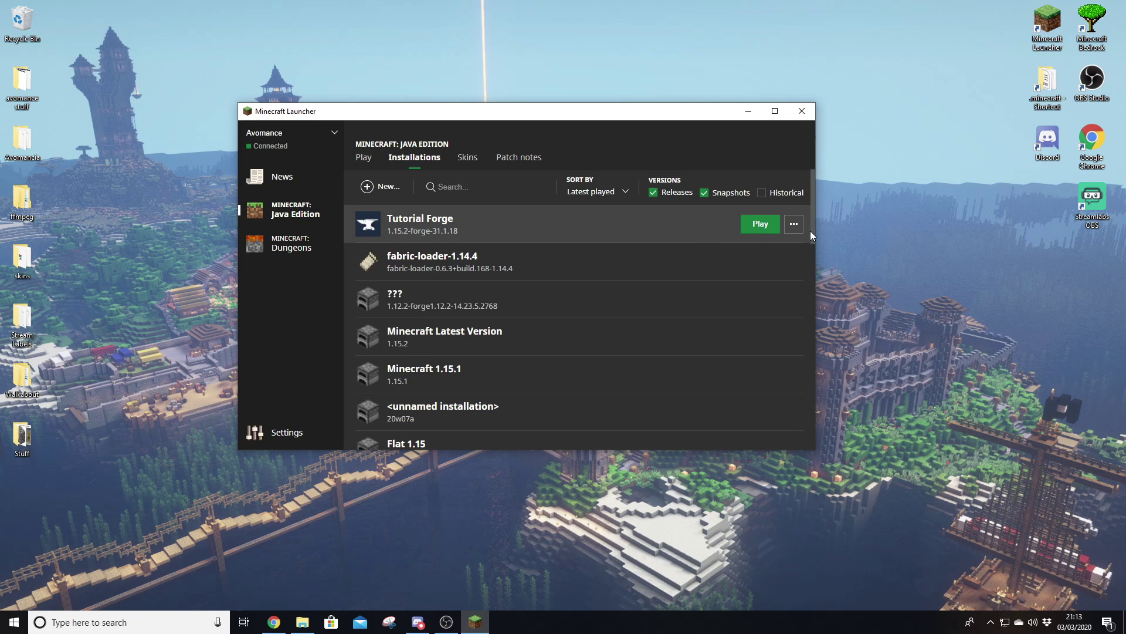
{"action": "left_click", "coordinate": [757, 223]}
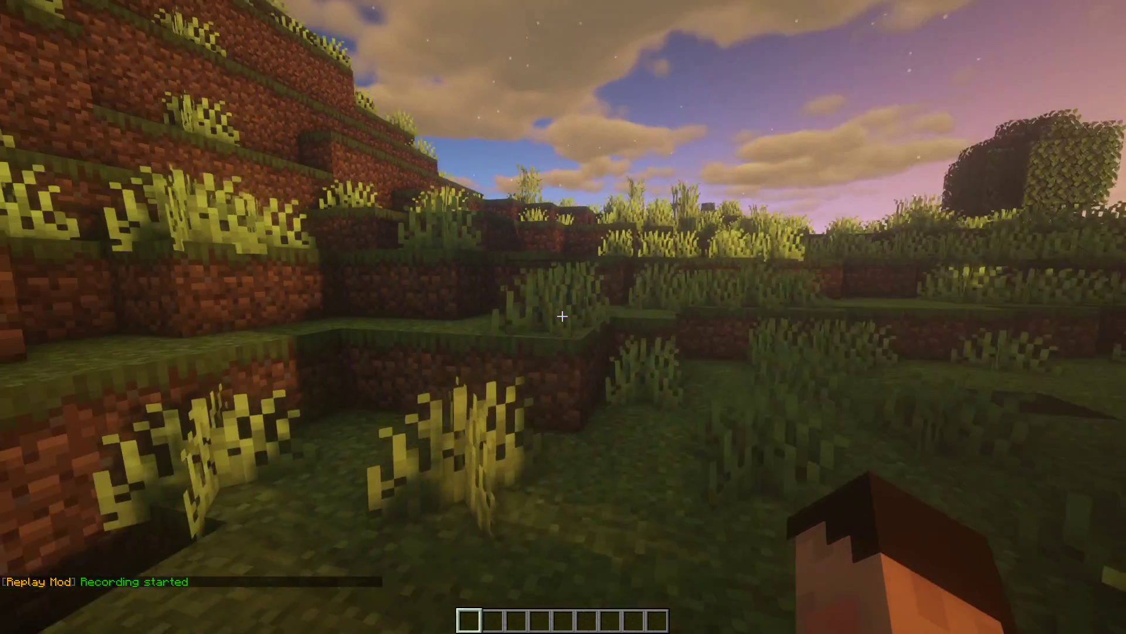
- Take a wooden axe from the Tools category of the creative inventory and put it in the first hotbar slot
{"action": "key", "text": "e"}
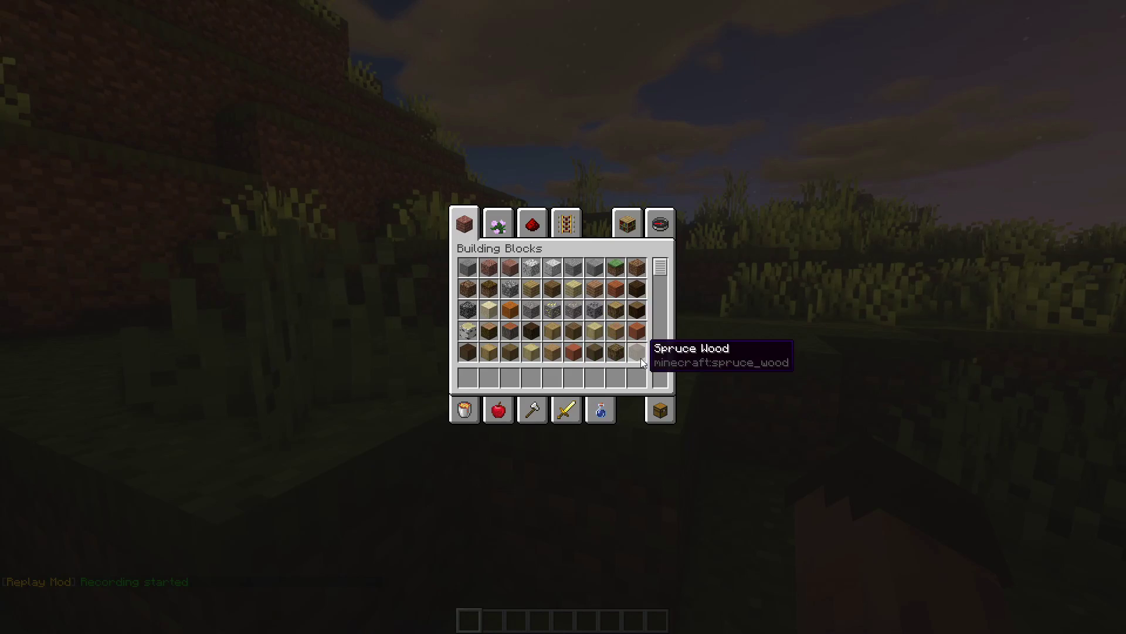
{"action": "left_click", "coordinate": [535, 408]}
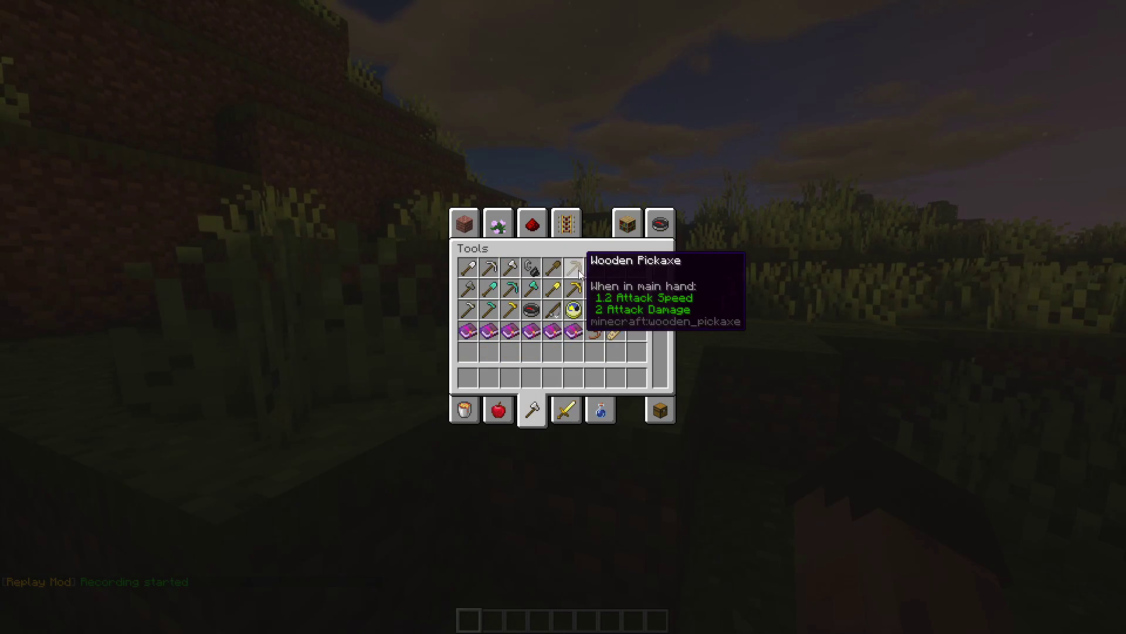
{"action": "left_click", "coordinate": [601, 271]}
{"action": "left_click", "coordinate": [468, 377]}
{"action": "key", "text": "e"}
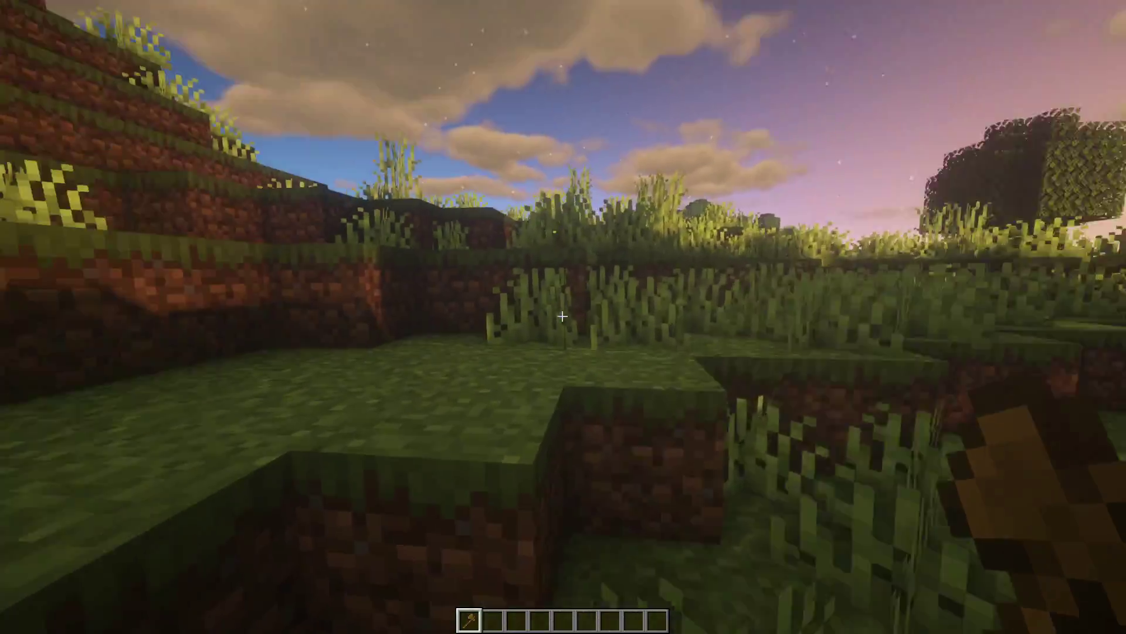
- Mark WorldEdit selection positions on the grass with the wooden axe, the second at (203, 68, 32), and fly up over the field
{"action": "key", "text": "w"}
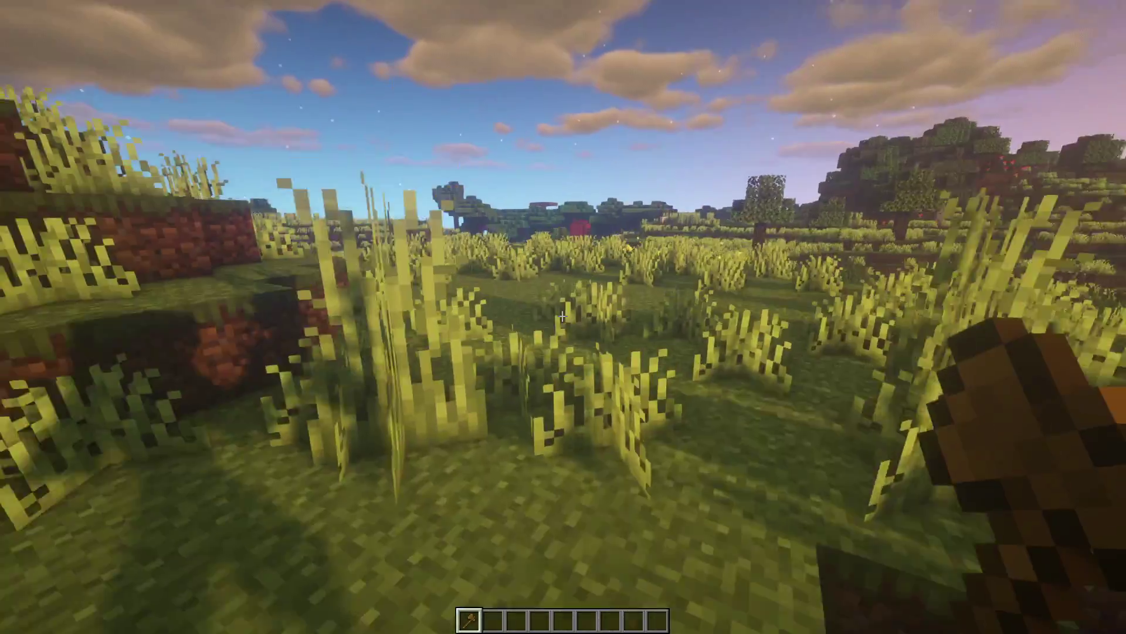
{"action": "key", "text": "w"}
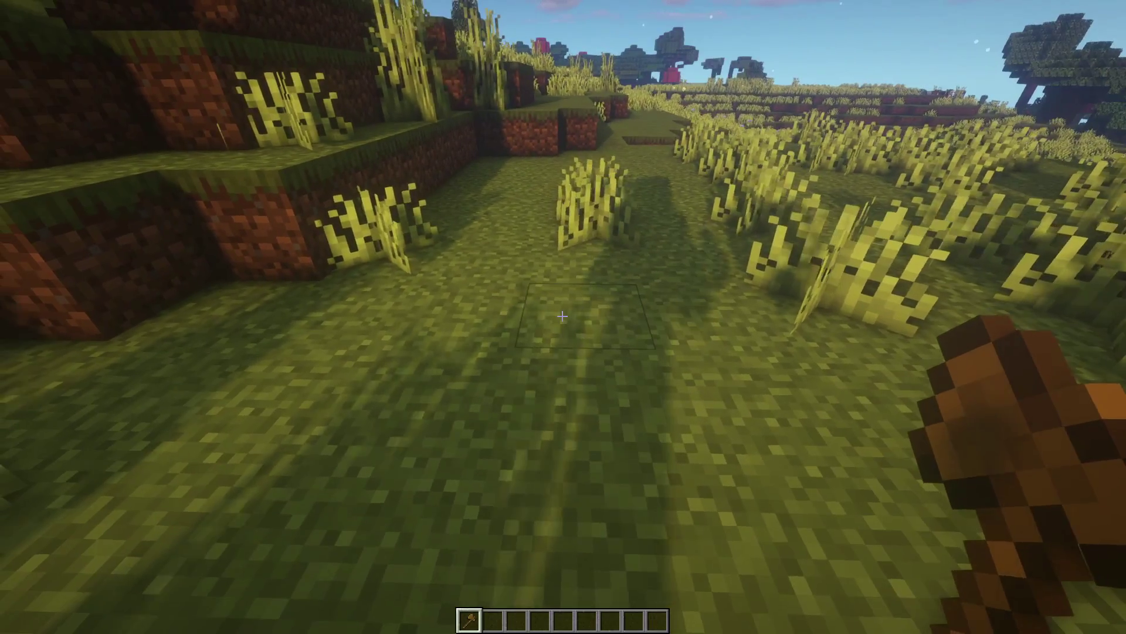
{"action": "left_click", "coordinate": [562, 316]}
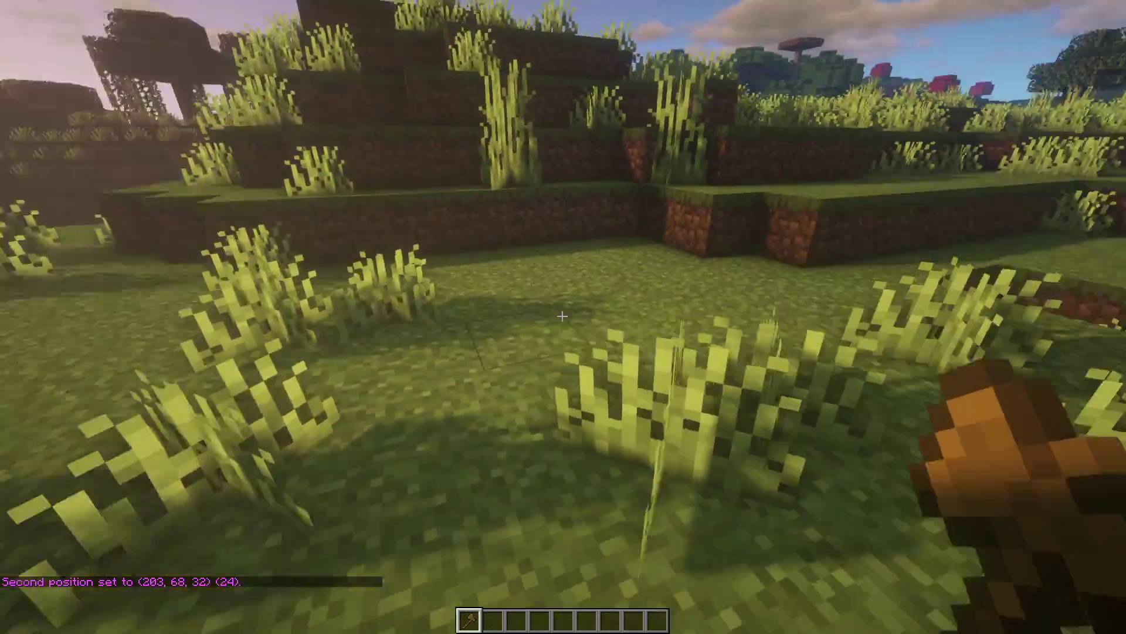
{"action": "key", "text": "w"}
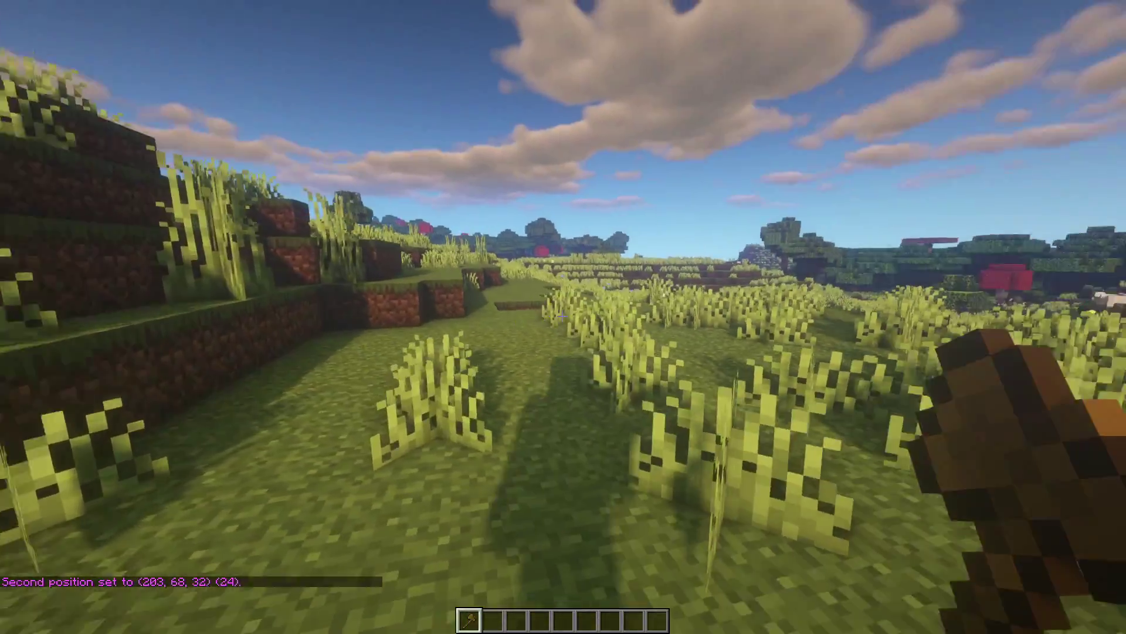
{"action": "key", "text": "space"}
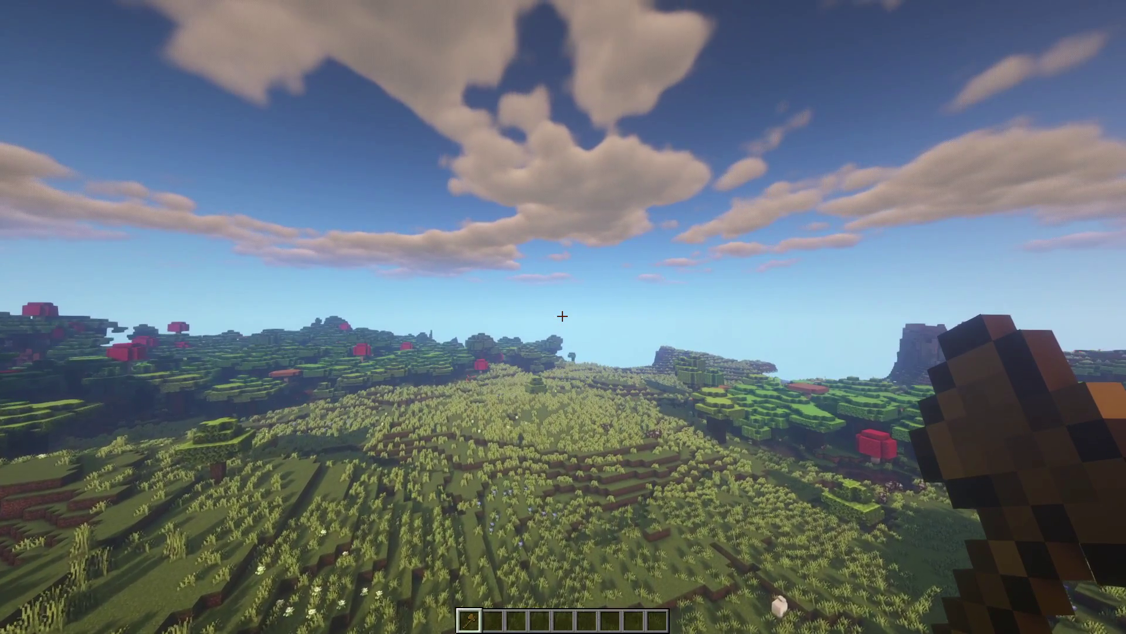
- Generate a hollow WorldEdit sphere of block ID 25 with radius 5 around the player using //hsphere 25 5
{"action": "key", "text": "slash"}
{"action": "type", "text": "/br"}
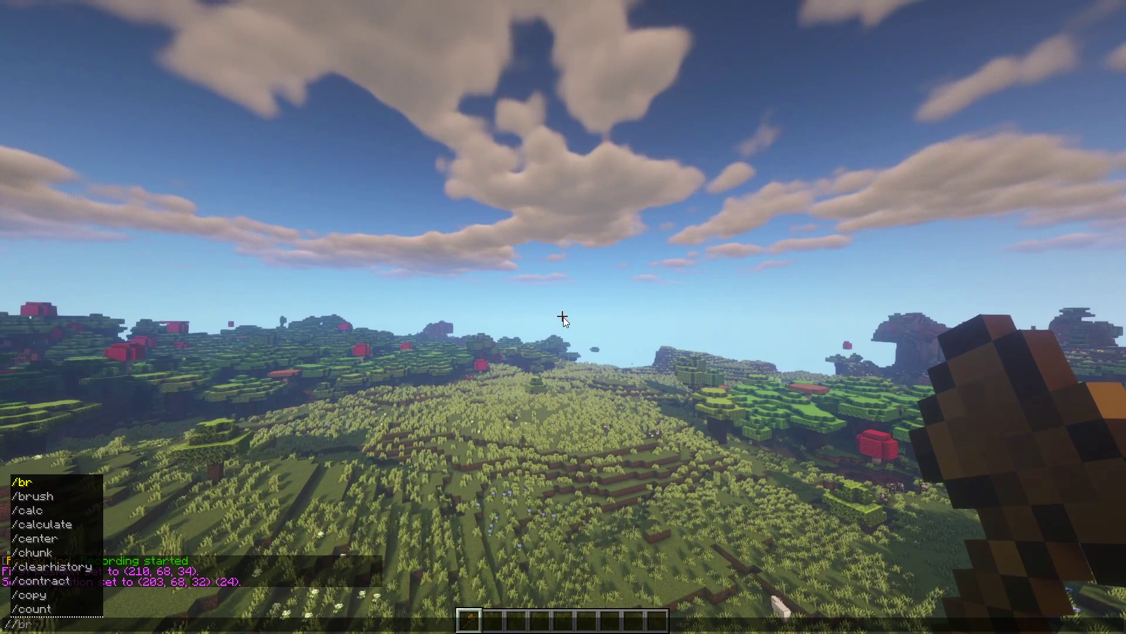
{"action": "key", "text": "BackSpace"}
{"action": "key", "text": "BackSpace"}
{"action": "type", "text": "hs"}
{"action": "key", "text": "Tab"}
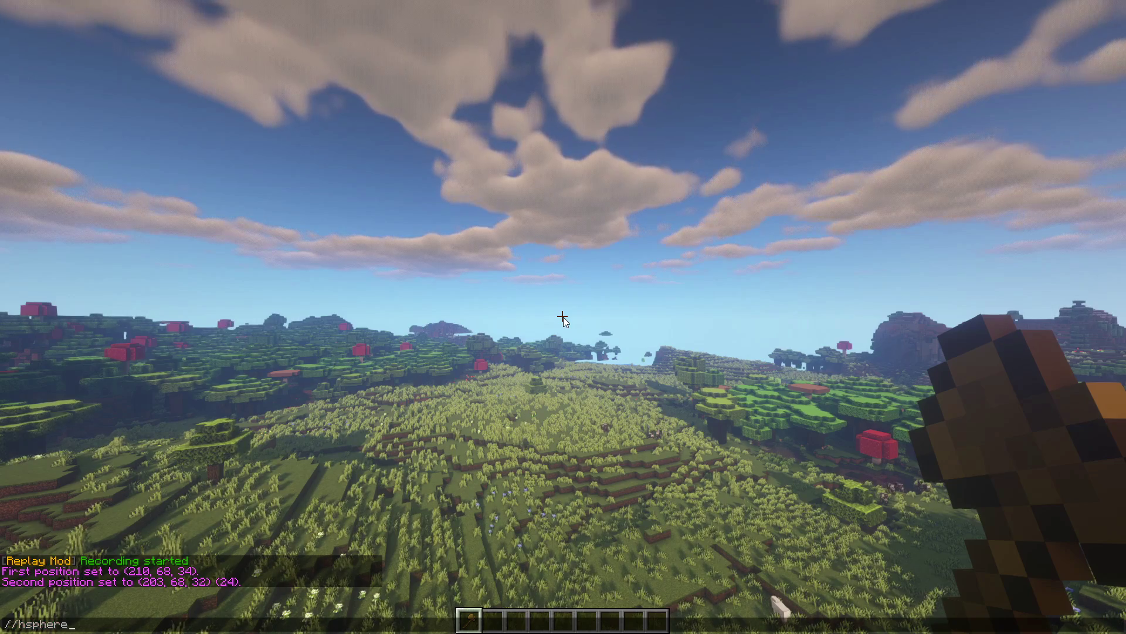
{"action": "type", "text": "25"}
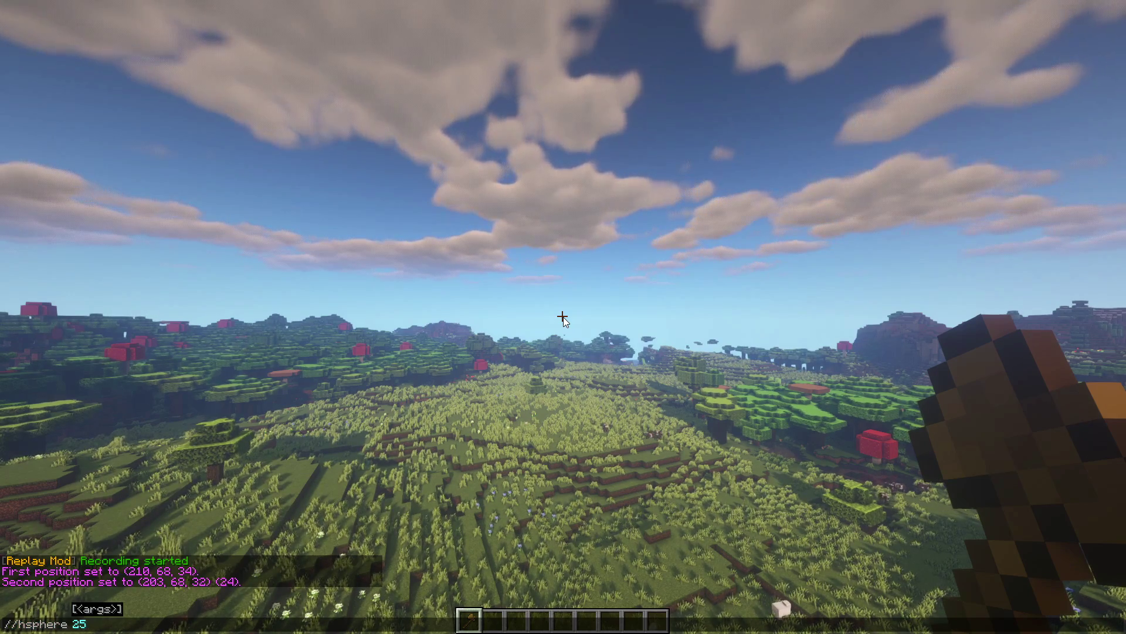
{"action": "type", "text": " 5"}
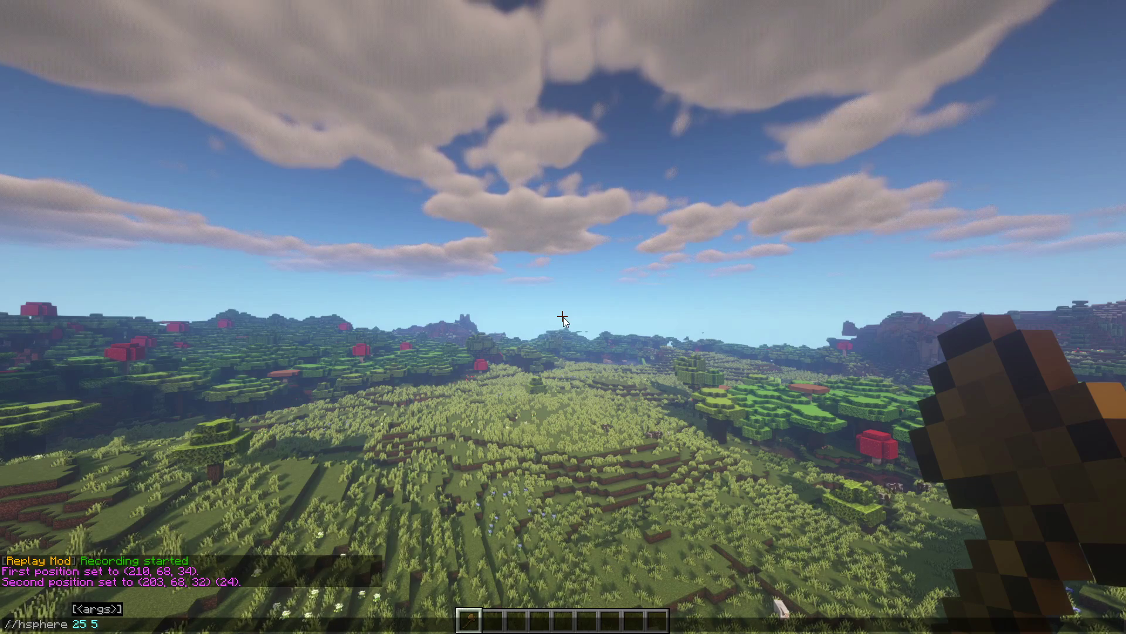
{"action": "key", "text": "Return"}
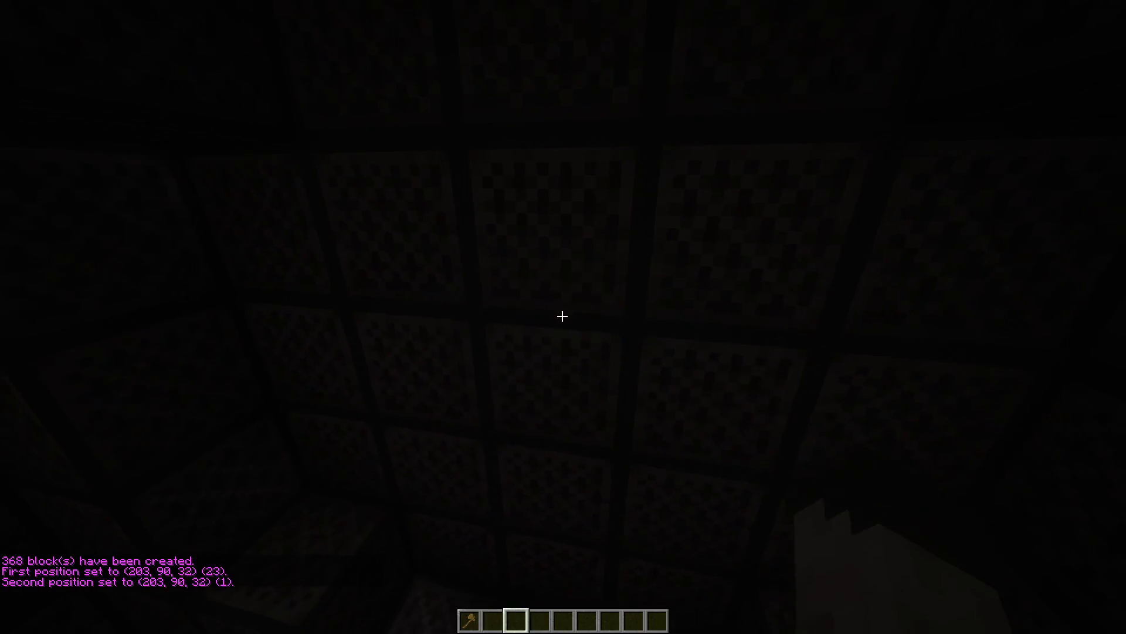
- Break an opening in the hollow sphere's wall, fly out through it and circle the sphere from outside
{"action": "left_click", "coordinate": [562, 317]}
{"action": "key", "text": "w"}
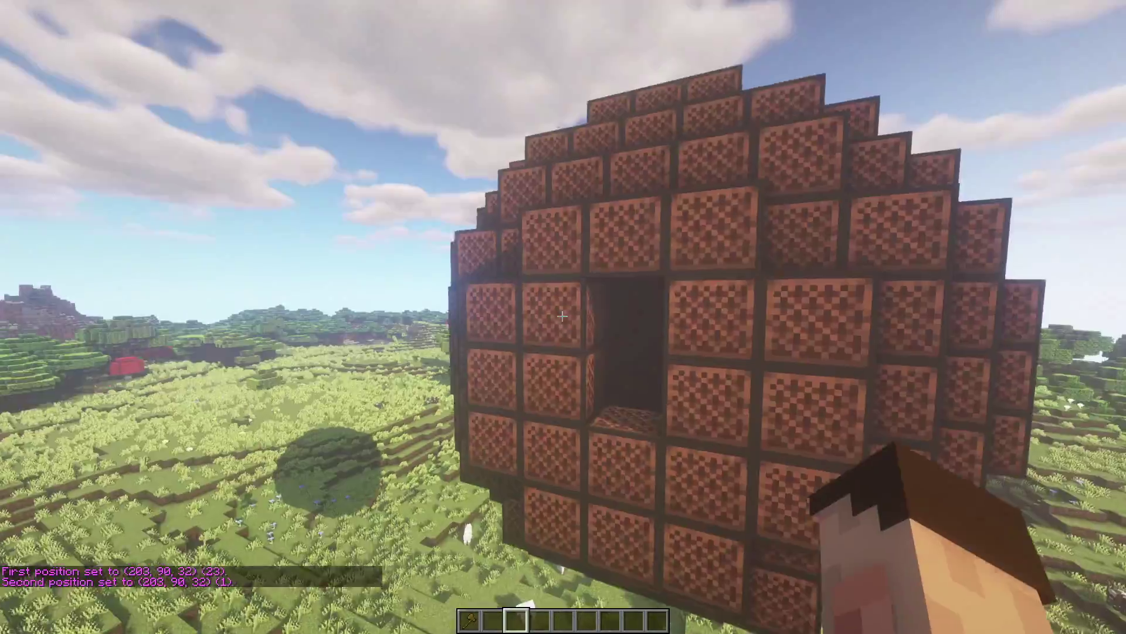
{"action": "key", "text": "s"}
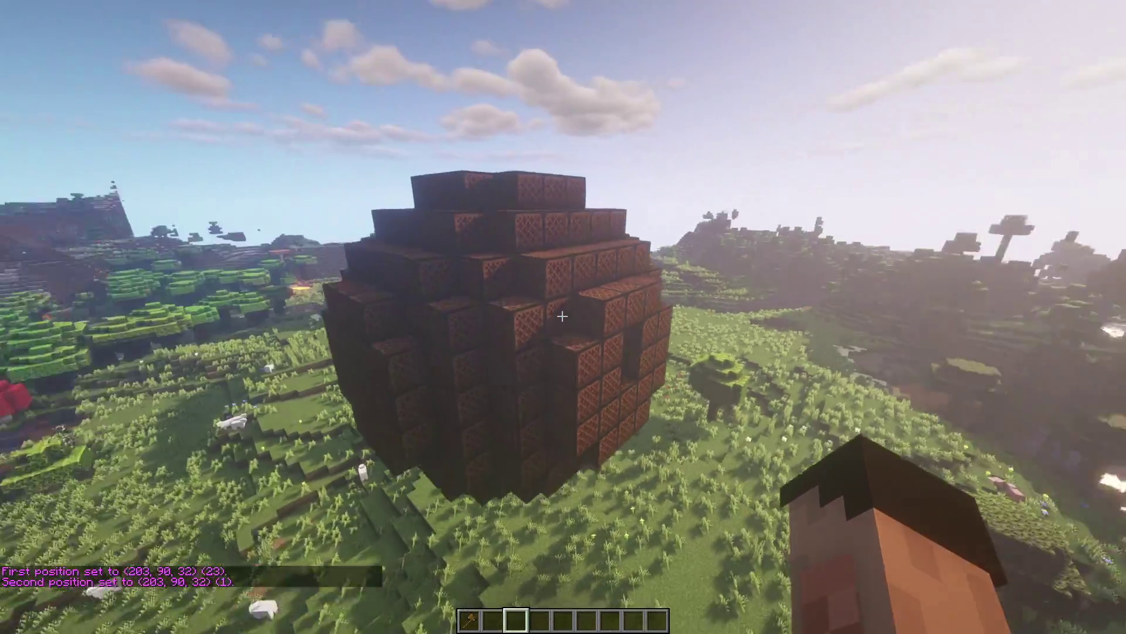
{"action": "key", "text": "a"}
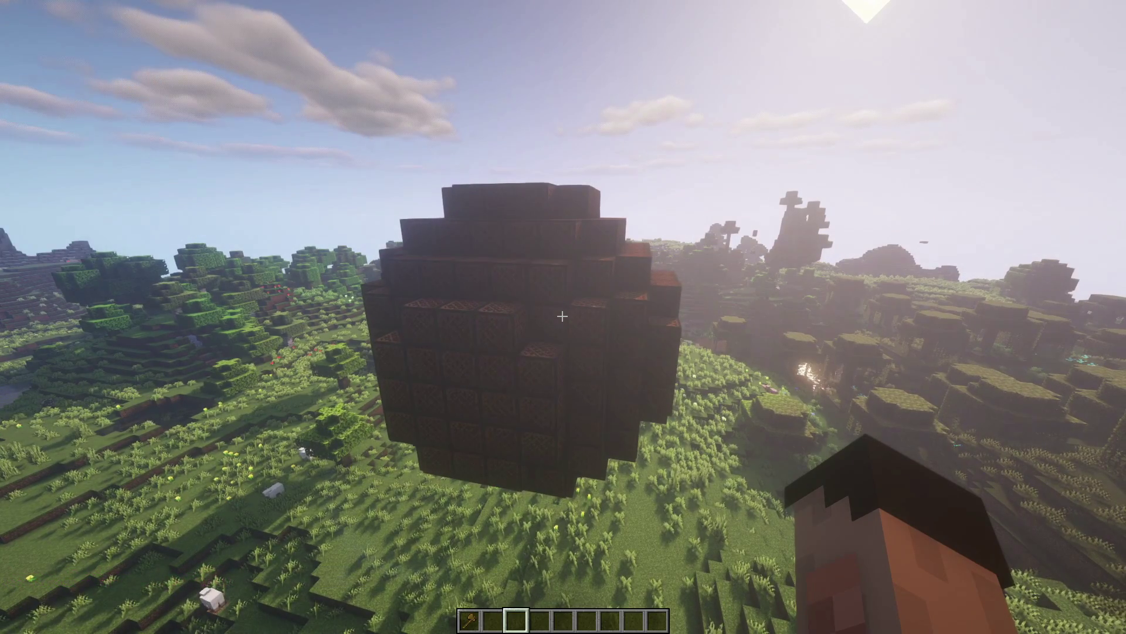
- Fly onto the top of the sphere and show the character in front-facing third-person view with the HUD hidden
{"action": "key", "text": "space"}
{"action": "key", "text": "w"}
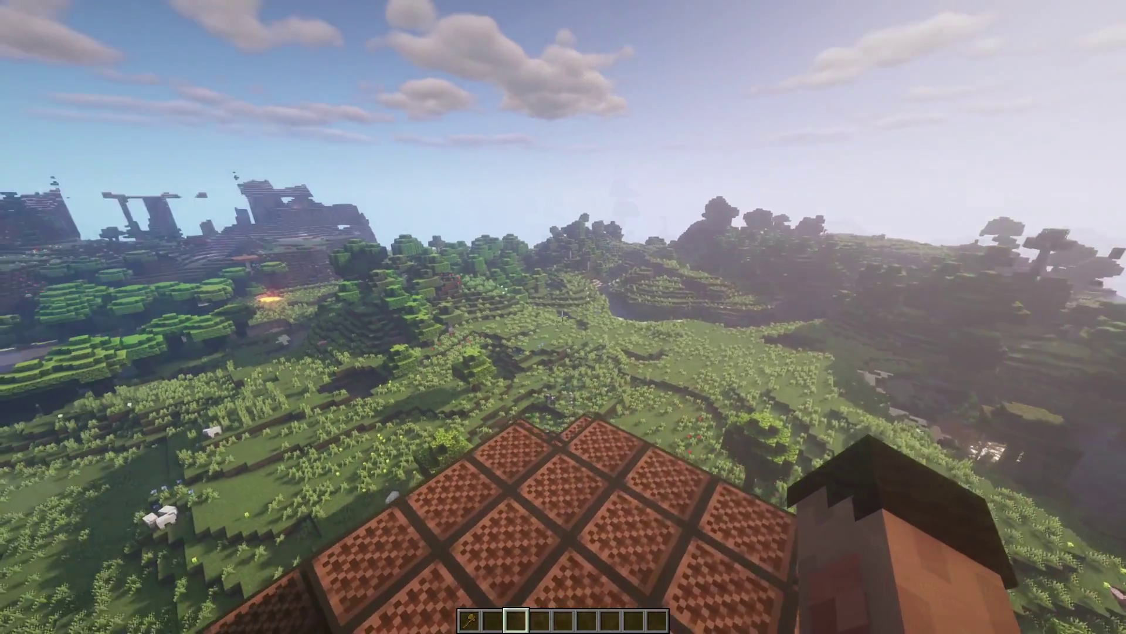
{"action": "key", "text": "F5"}
{"action": "key", "text": "F5"}
{"action": "key", "text": "F1"}
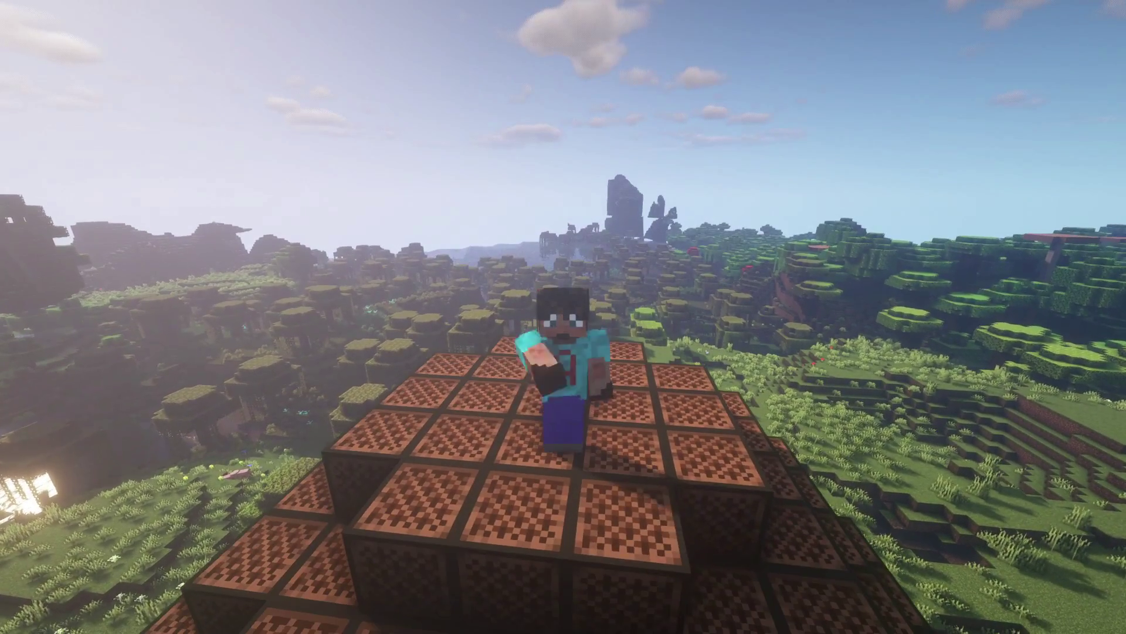